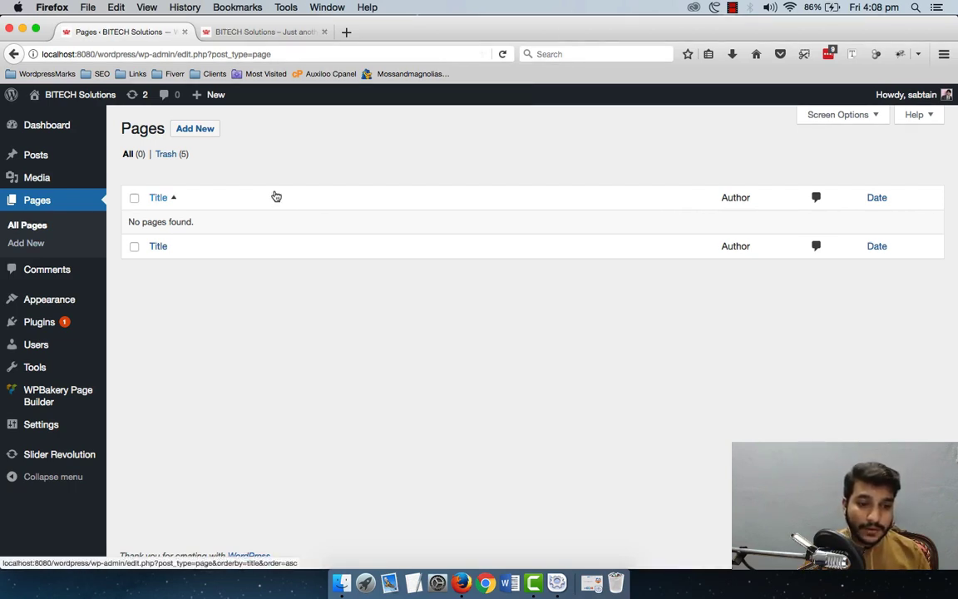
Step: Start a new page titled 'Contact Us'
left_click(199, 132)
left_click(213, 132)
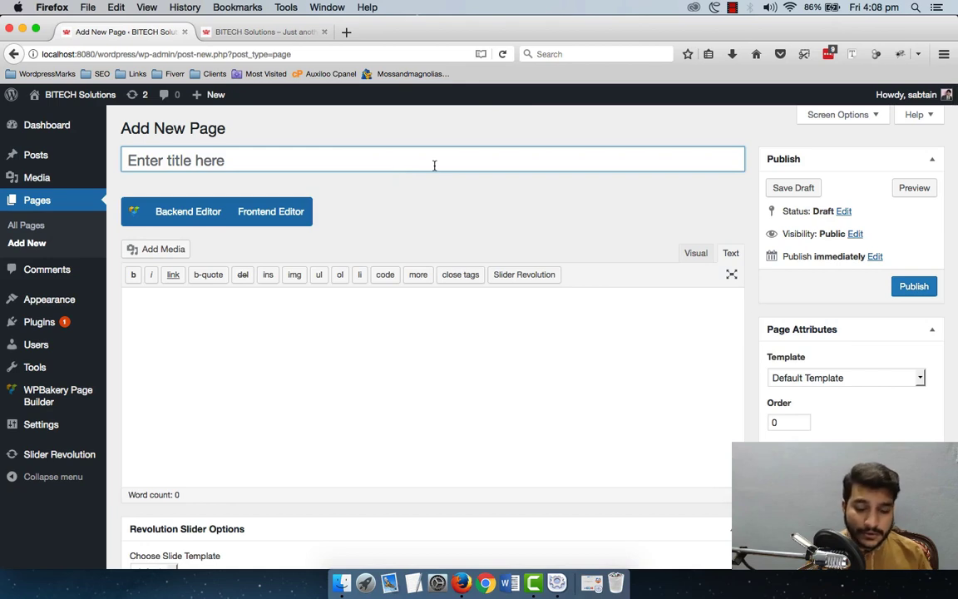
type("Contact")
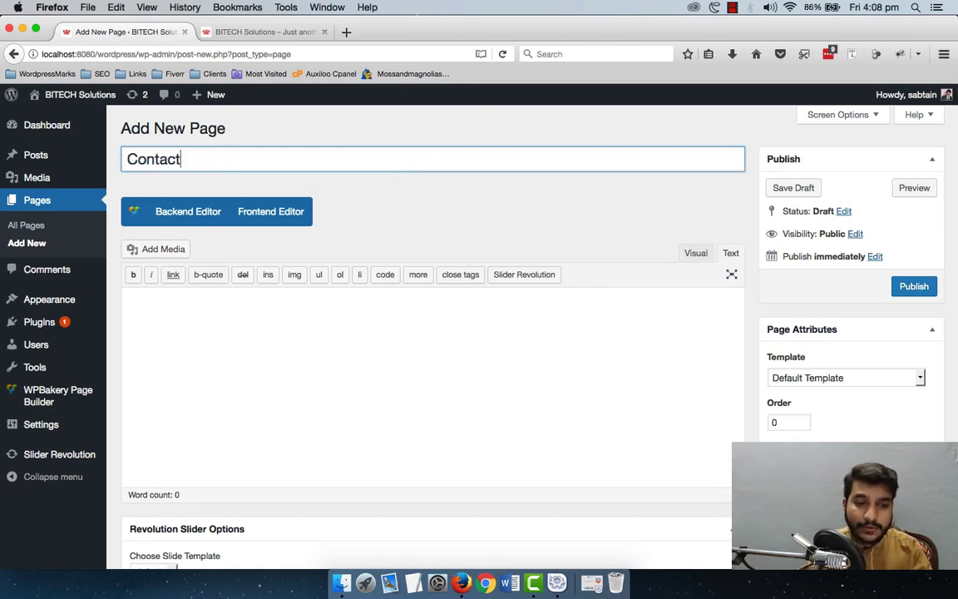
type(" Us")
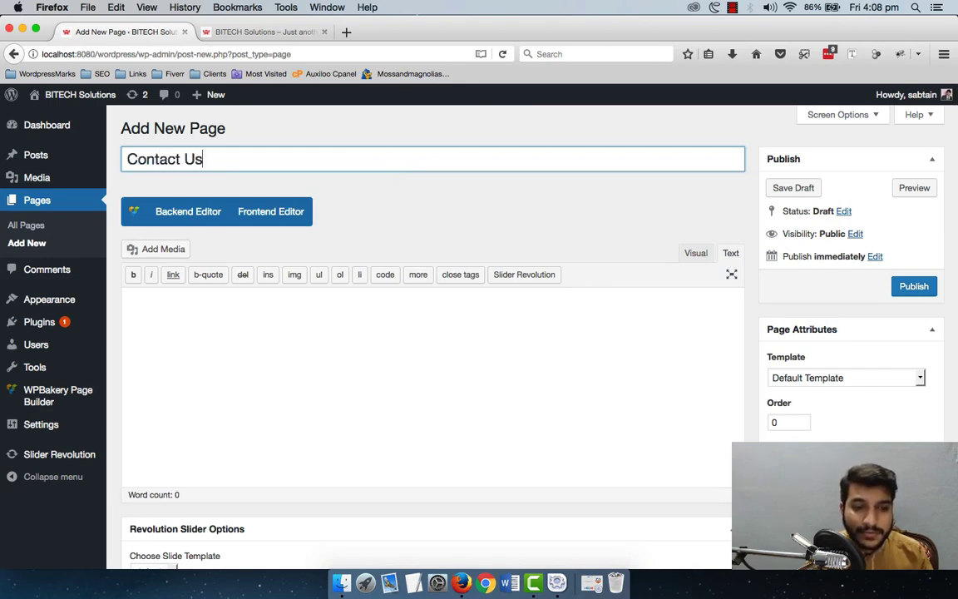
Step: Choose the no-sidebar Content layout, 0 footer widgets and a hidden content title, then publish
scroll(731, 325, "down", 5)
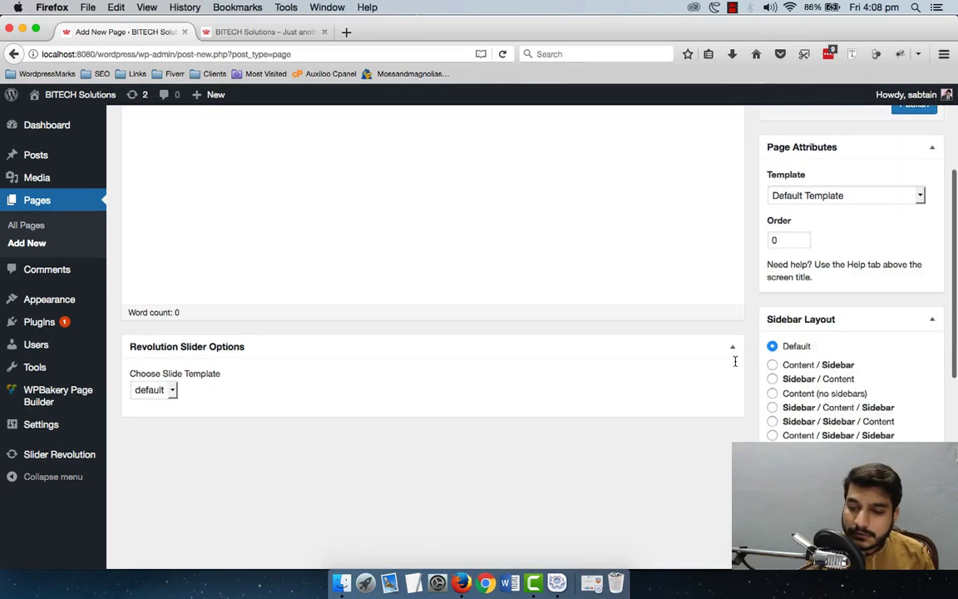
left_click(797, 325)
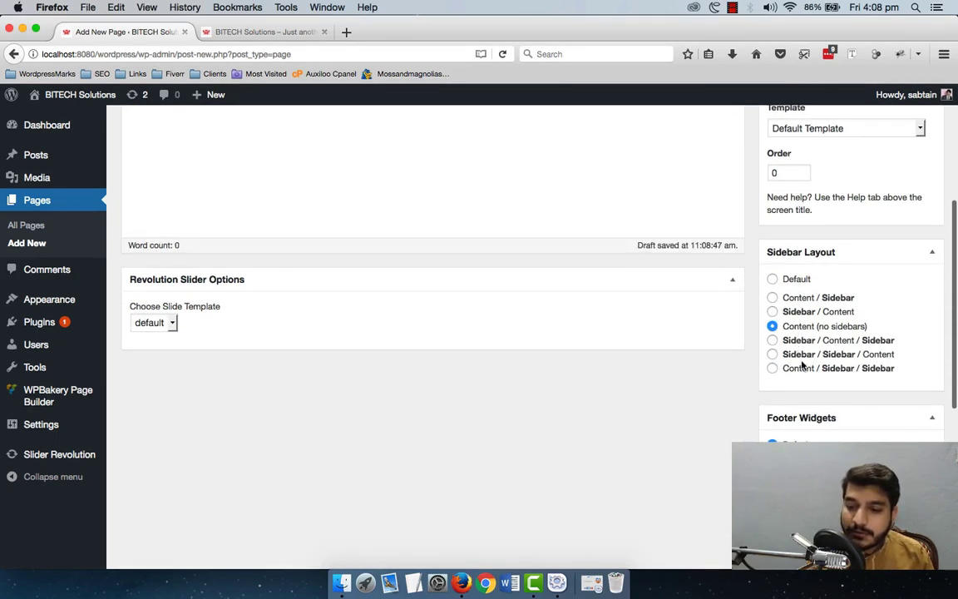
scroll(782, 360, "down", 3)
left_click(774, 335)
scroll(769, 325, "down", 4)
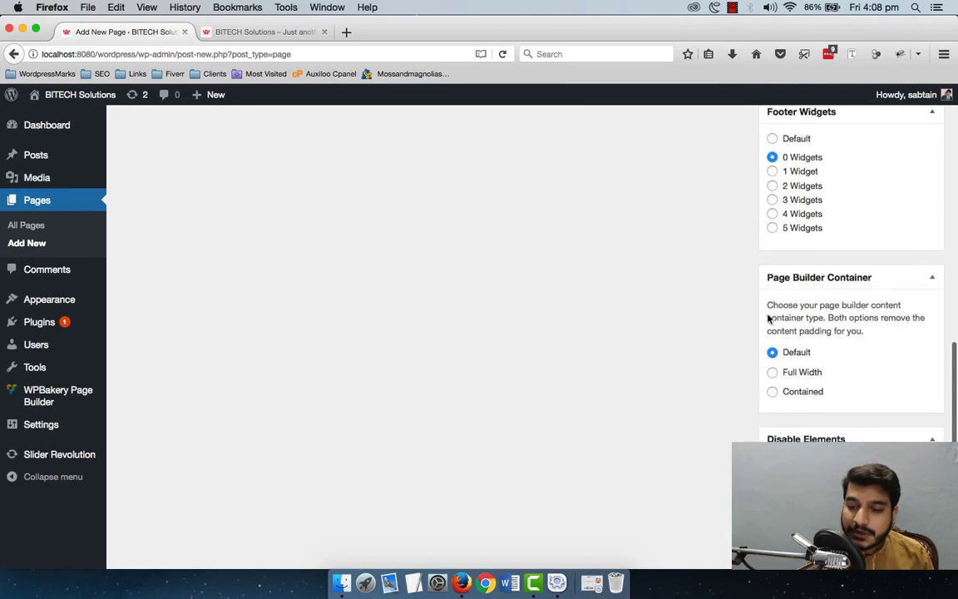
scroll(732, 242, "down", 1)
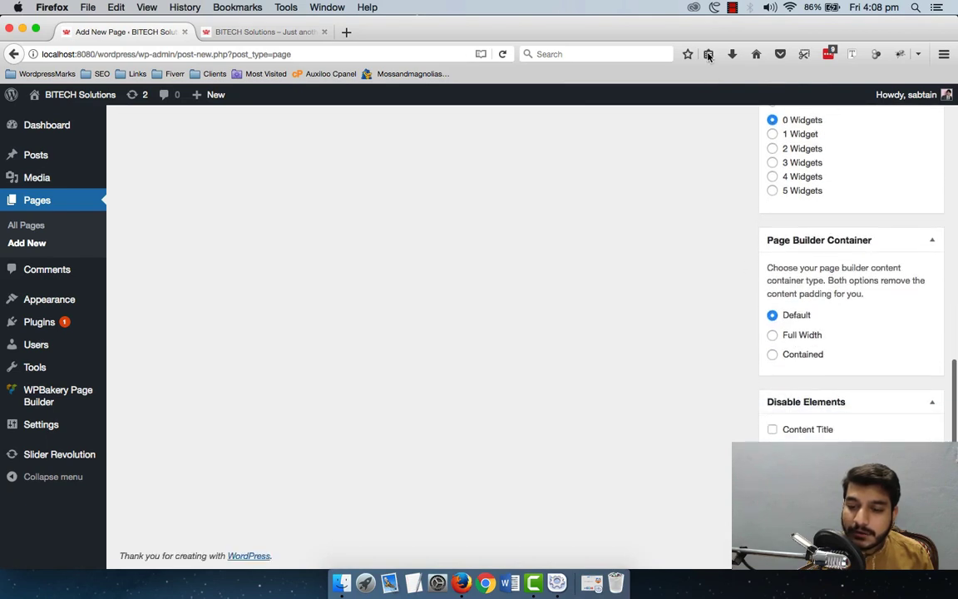
left_click(774, 431)
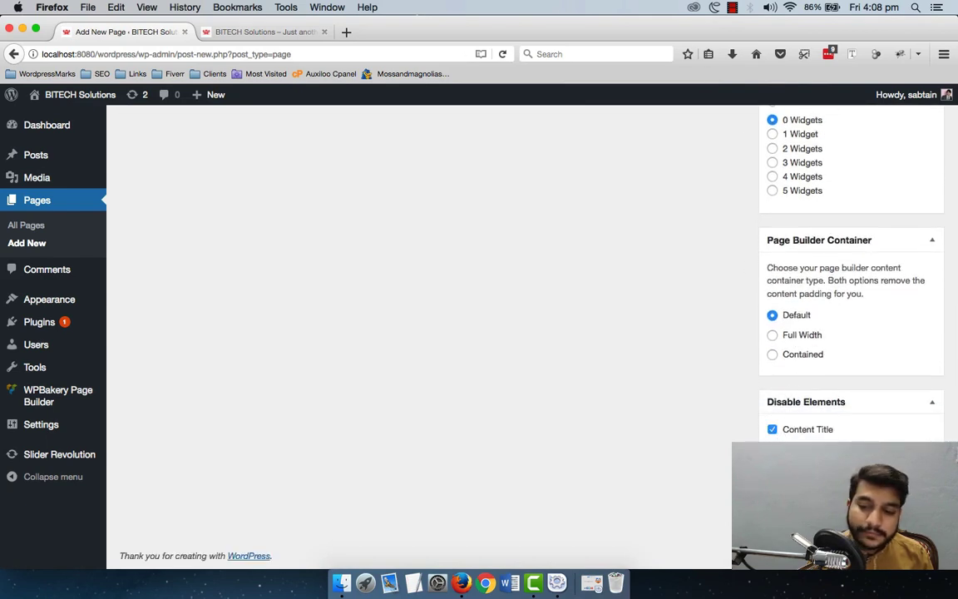
scroll(855, 405, "up", 15)
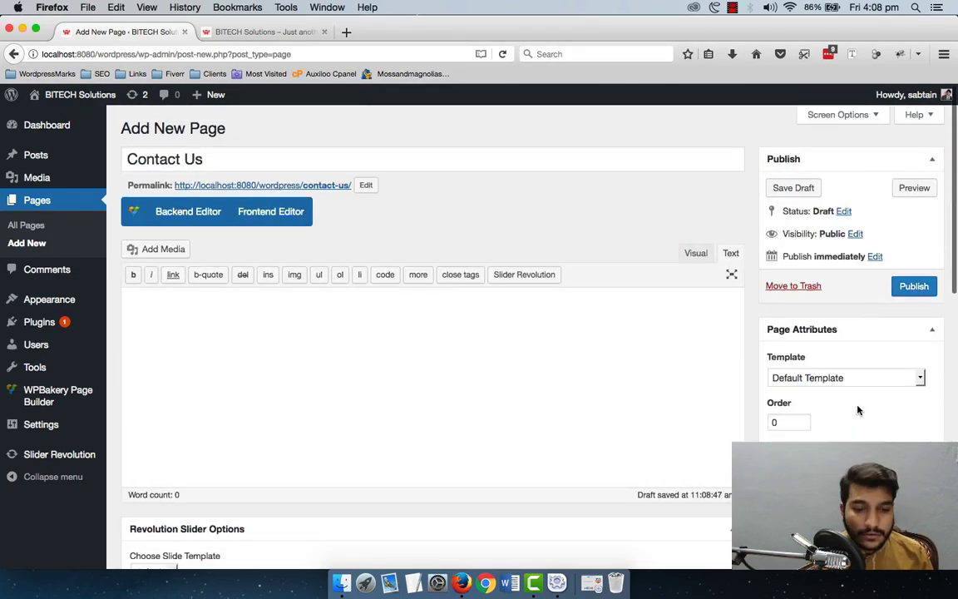
scroll(858, 408, "down", 3)
scroll(840, 383, "up", 3)
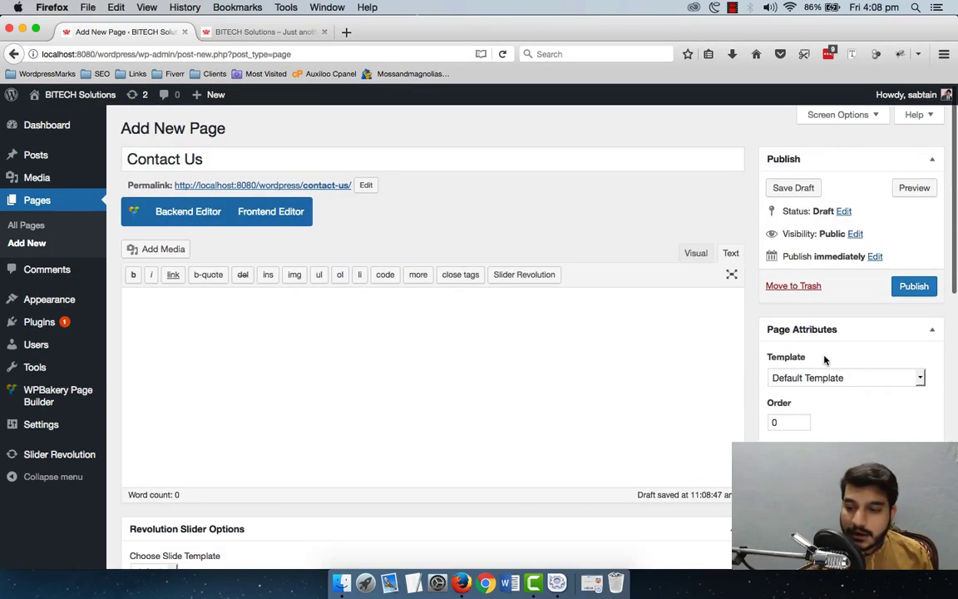
left_click(911, 288)
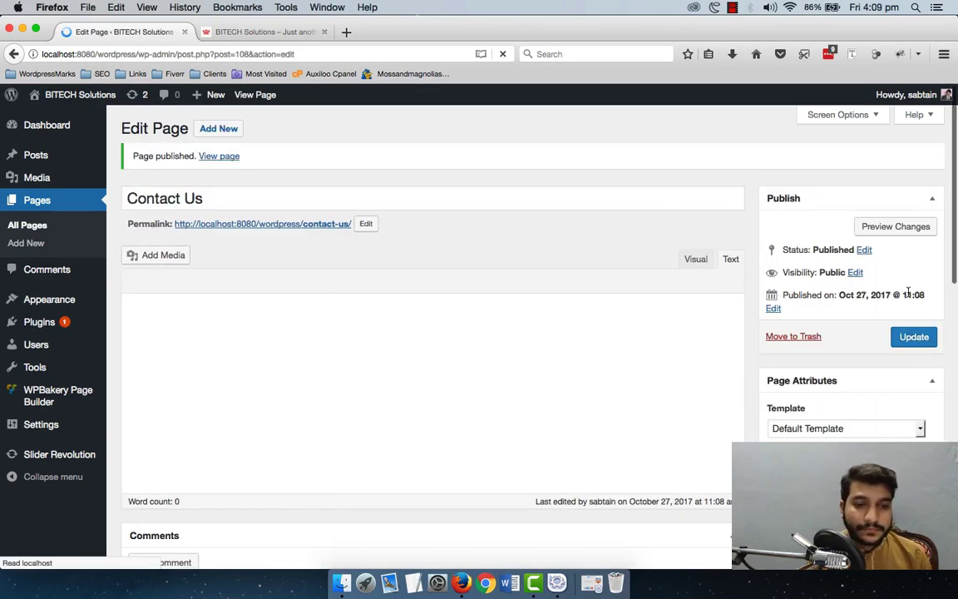
Step: Switch to the WPBakery Backend Editor and add an empty row
scroll(673, 338, "down", 2)
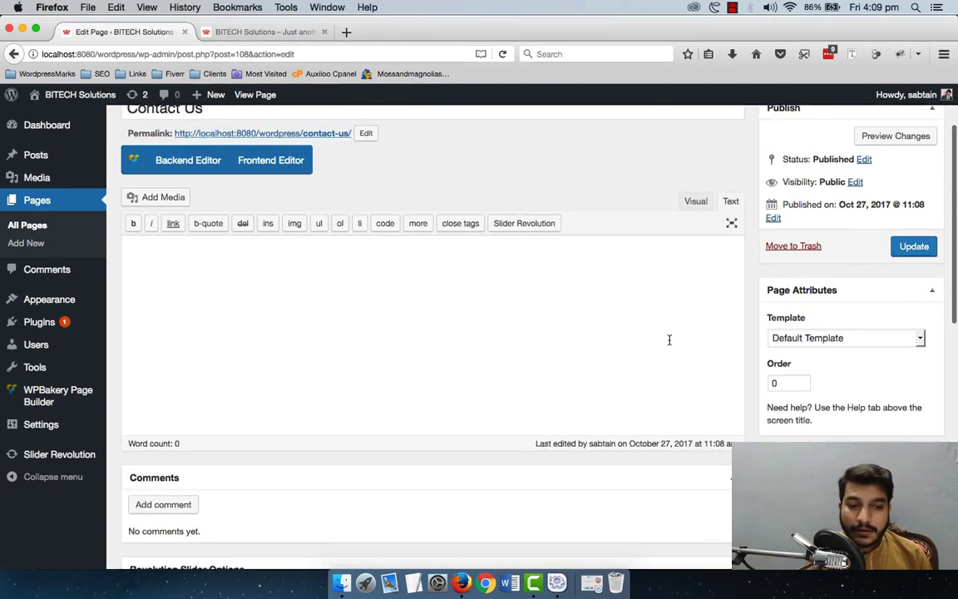
left_click(168, 168)
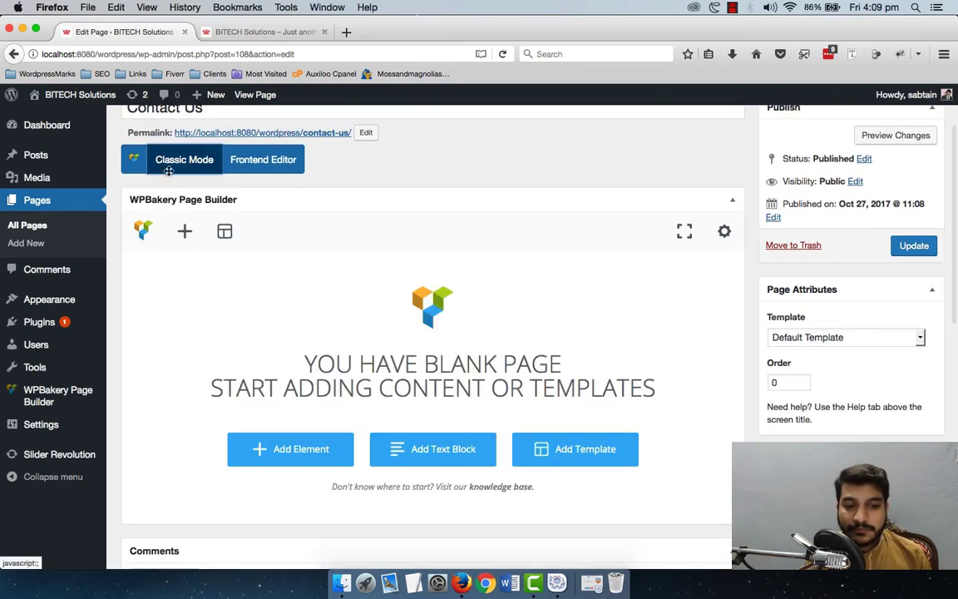
scroll(379, 261, "down", 3)
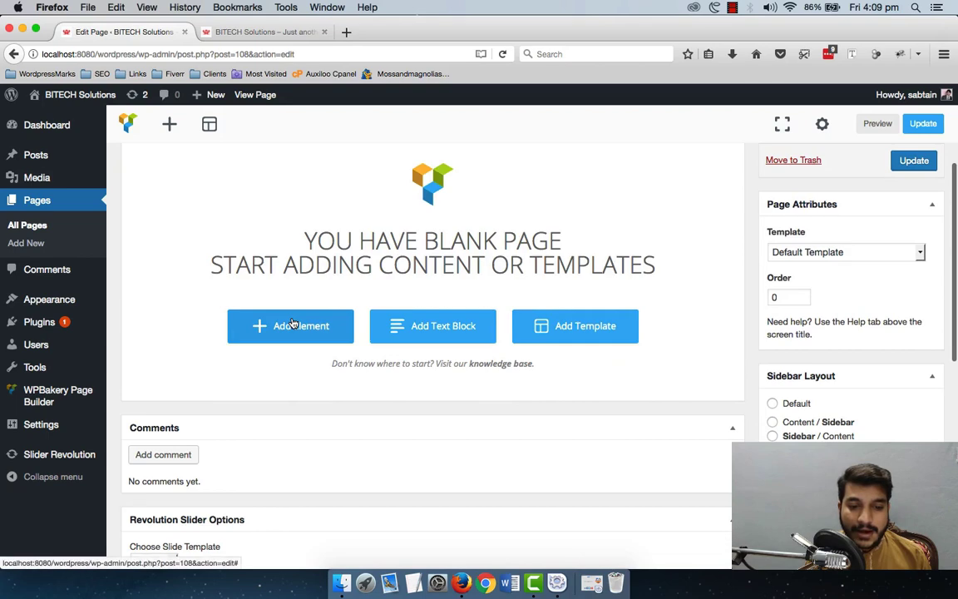
left_click(293, 323)
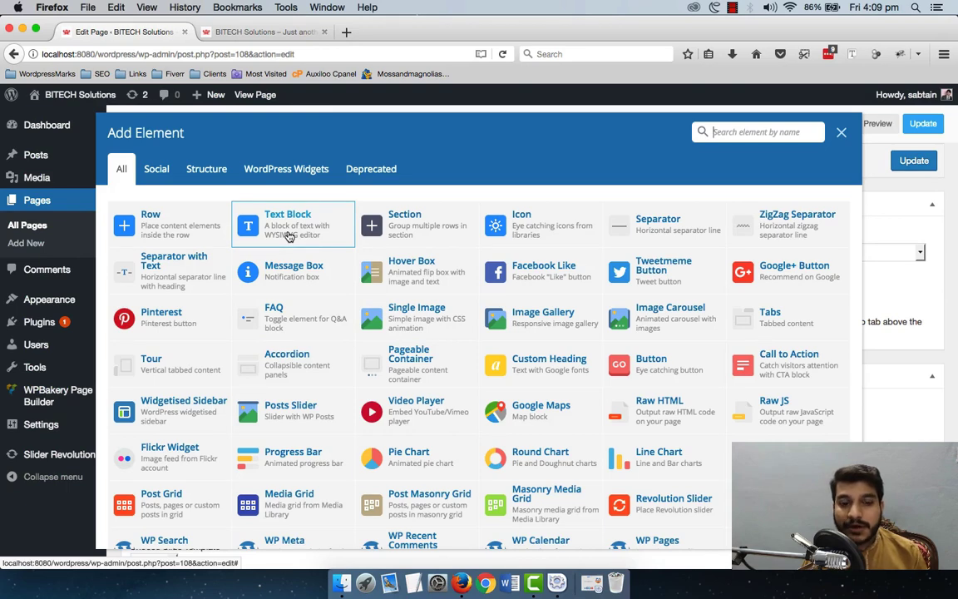
left_click(185, 216)
Step: Split the row into 2/3 + 1/3 columns and open the element list for the right column
scroll(495, 322, "up", 3)
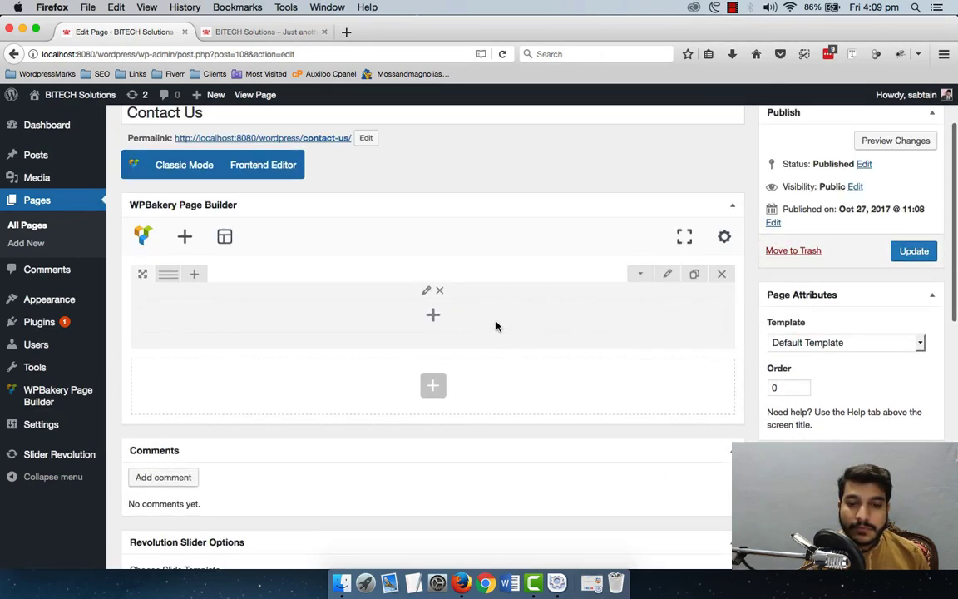
mouse_move(171, 283)
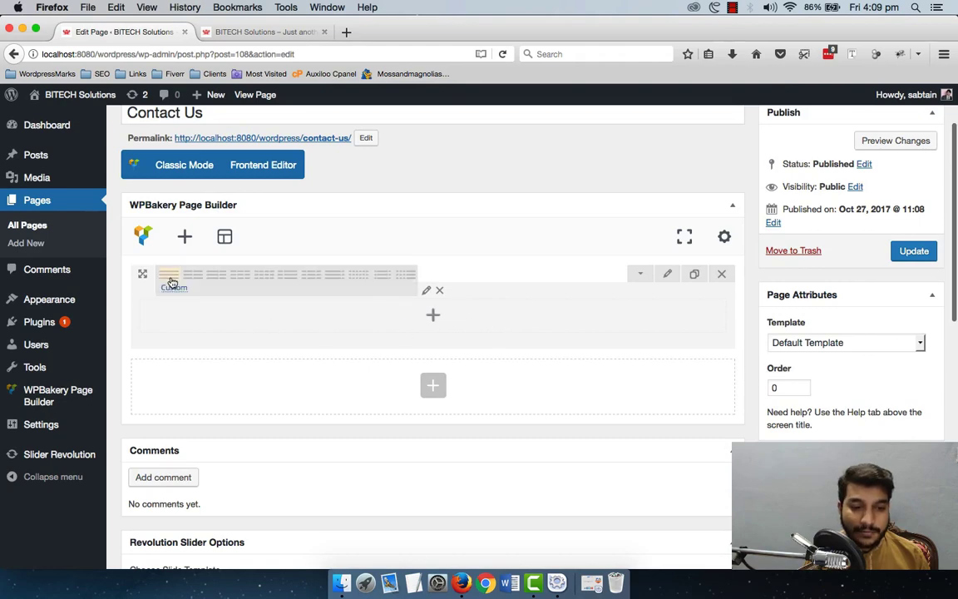
left_click(216, 280)
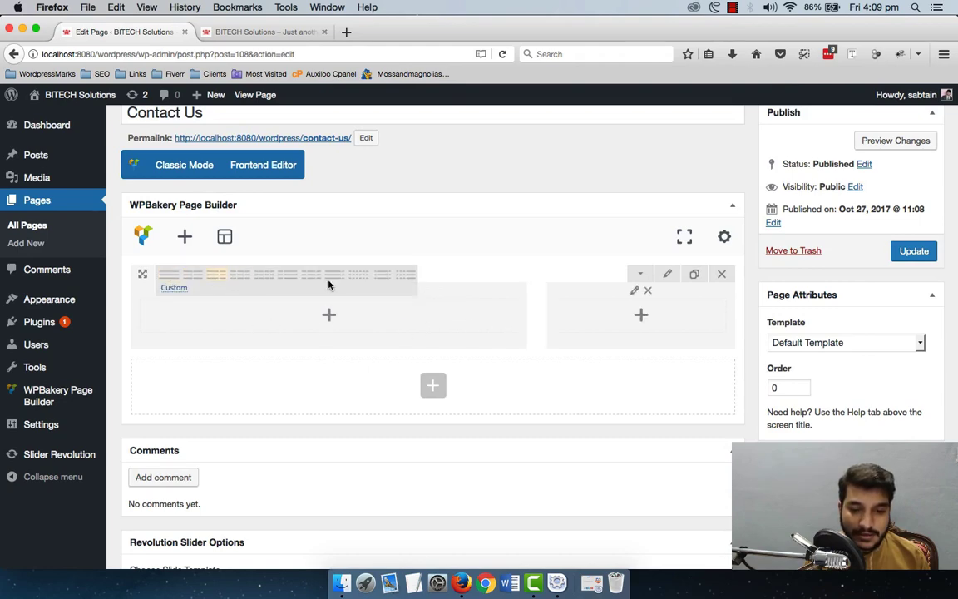
left_click(637, 319)
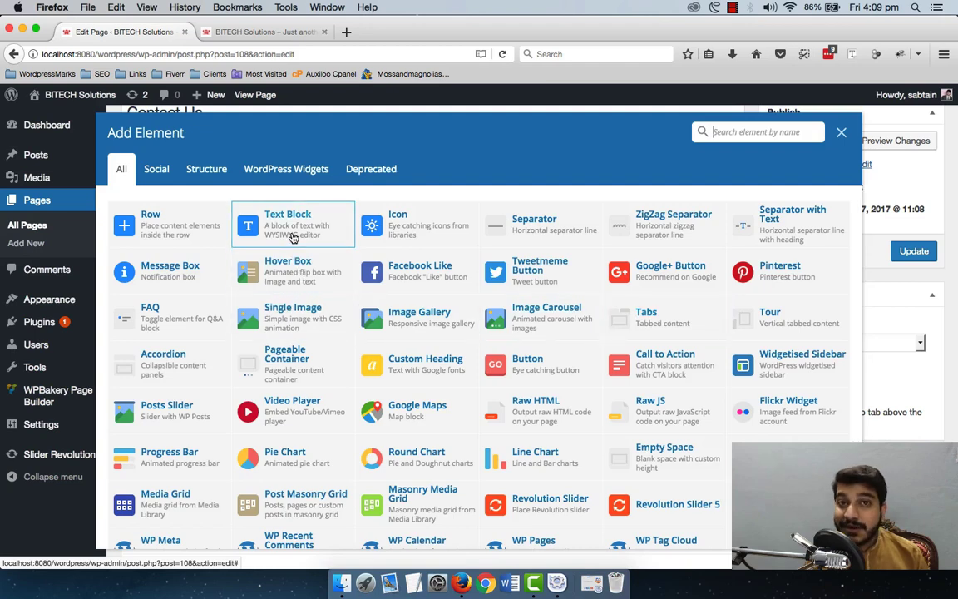
left_click(292, 238)
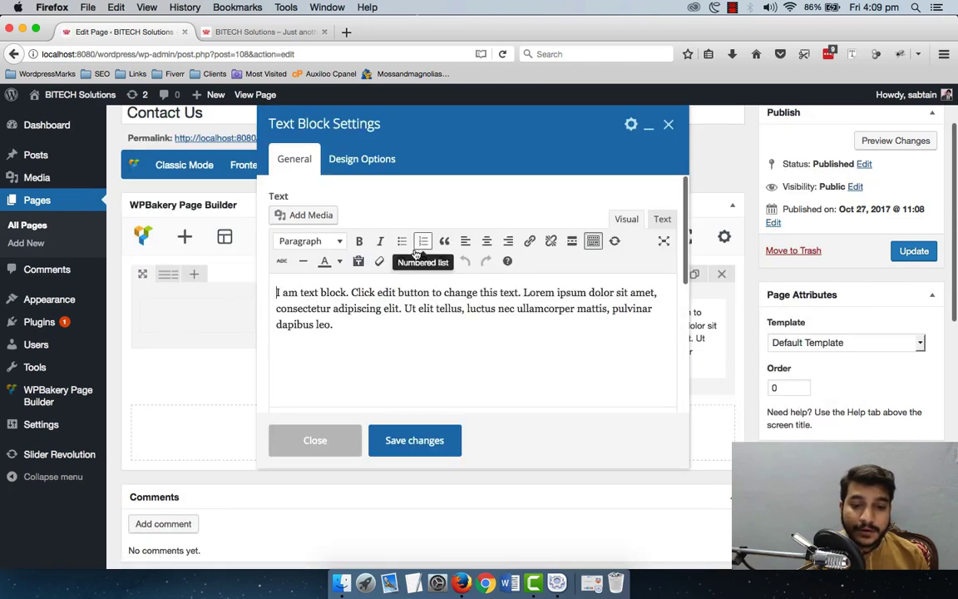
left_click_drag(355, 338, 235, 264)
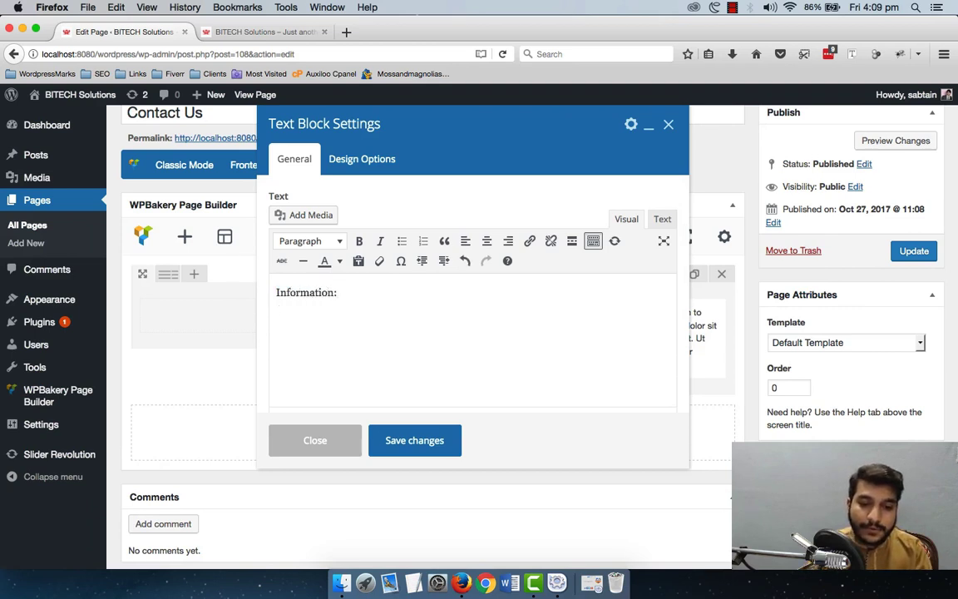
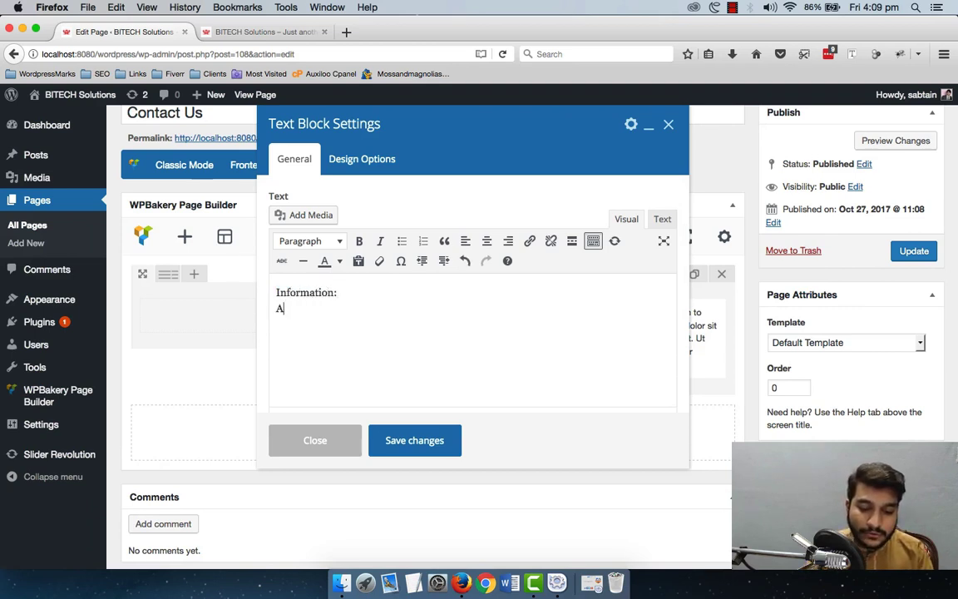
key("BackSpace")
key("BackSpace")
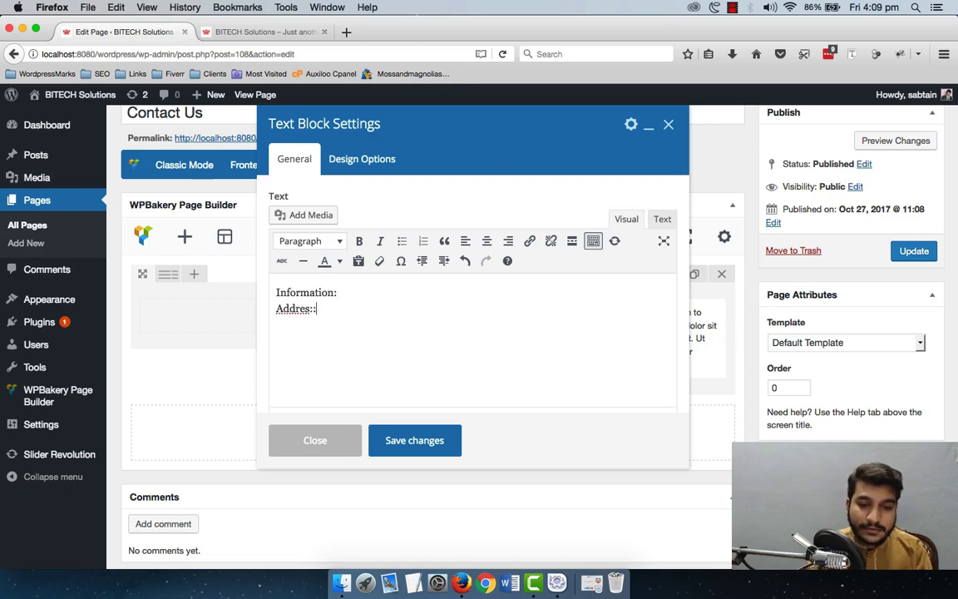
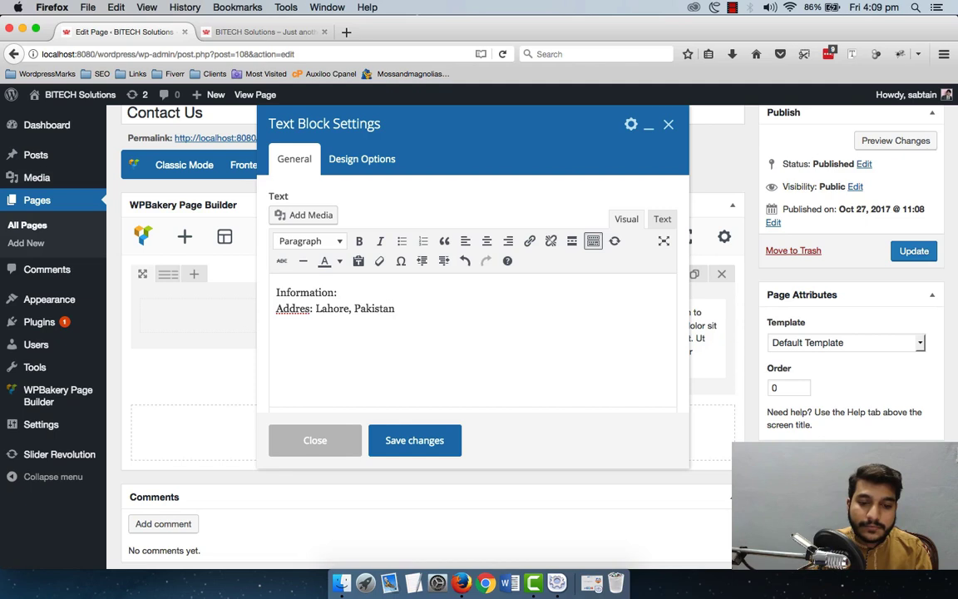
key("Return")
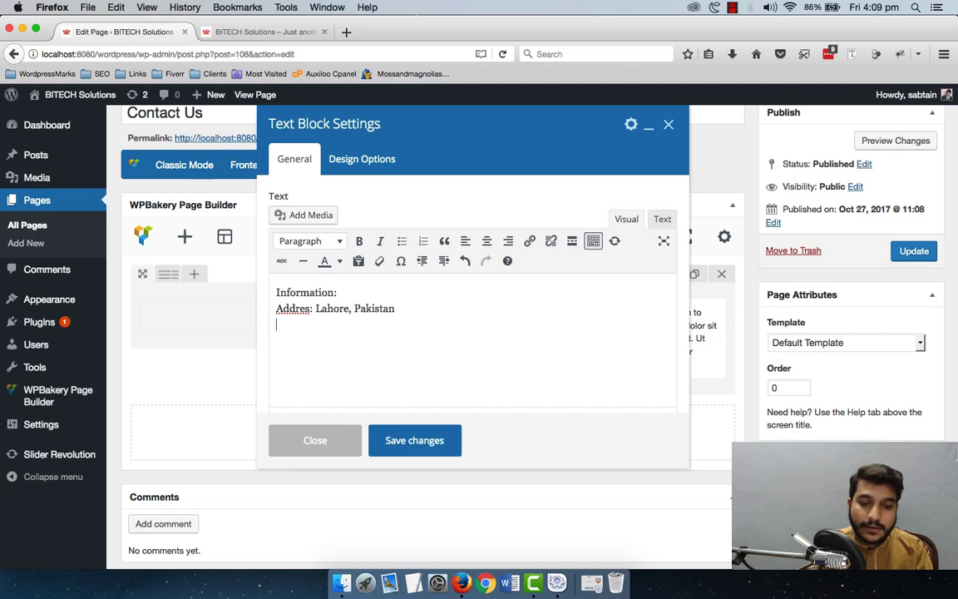
key("BackSpace")
key("BackSpace")
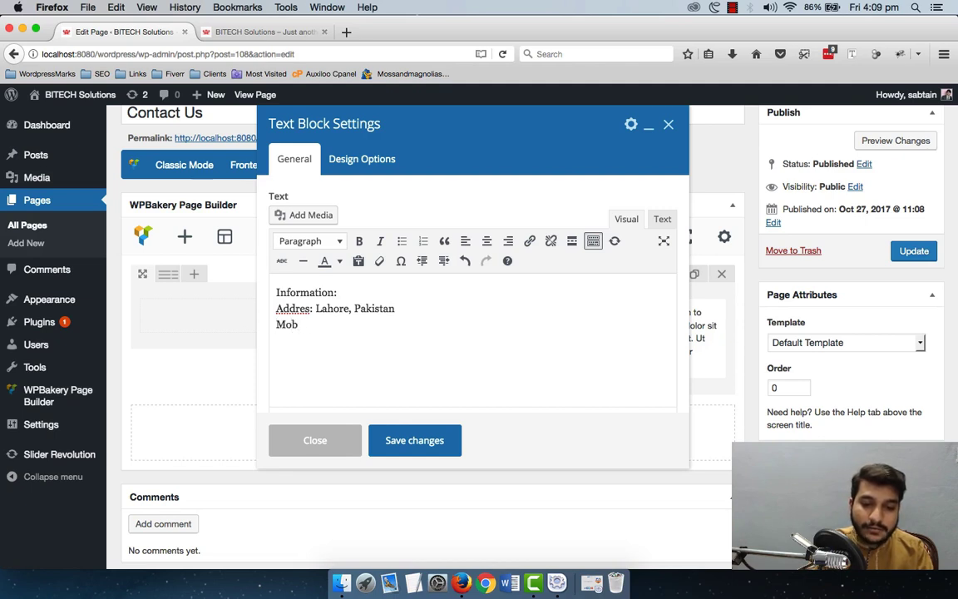
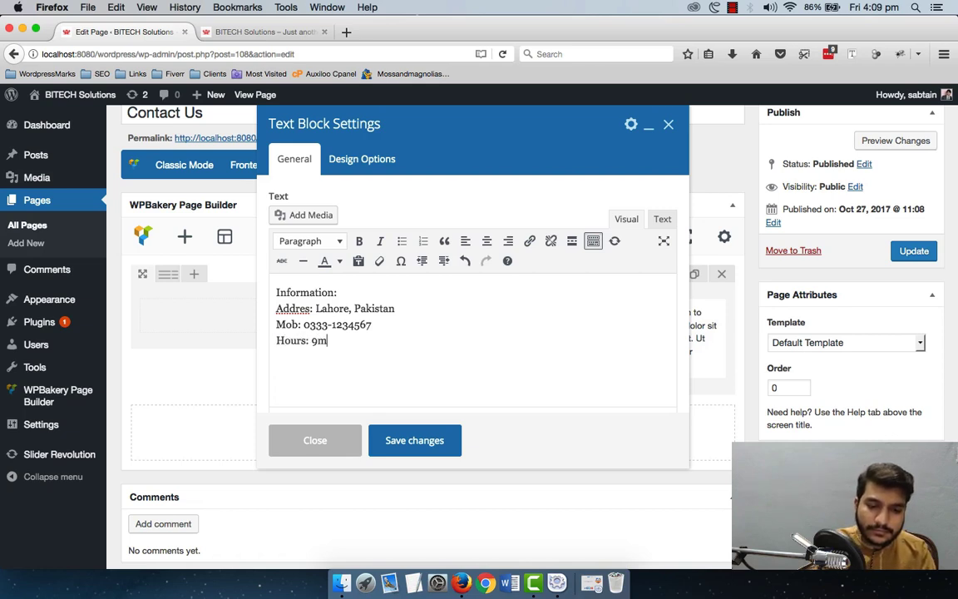
key("BackSpace")
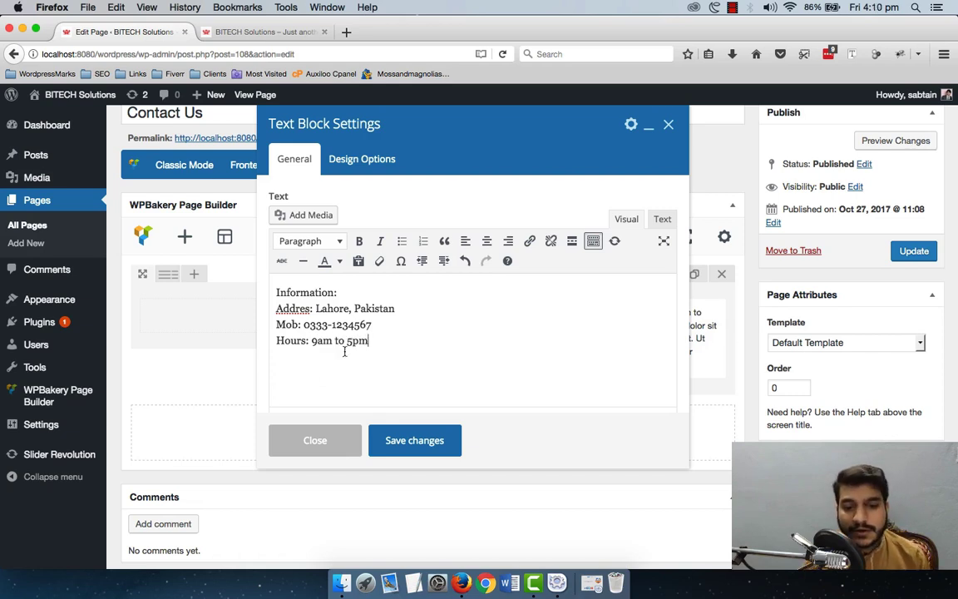
Step: Format 'Information:' as Heading 3, save the text block and update the page
left_click_drag(344, 296, 270, 292)
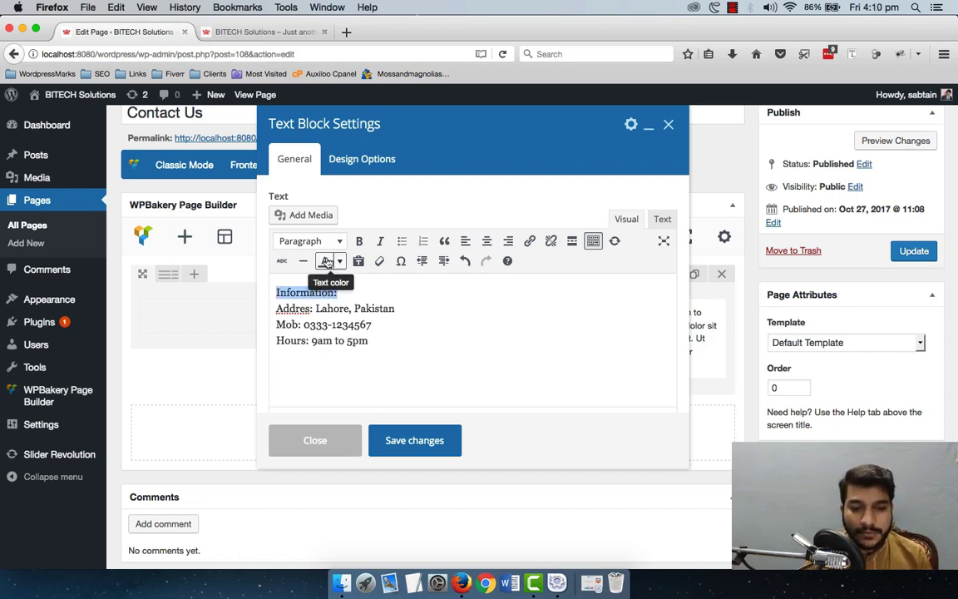
left_click(303, 241)
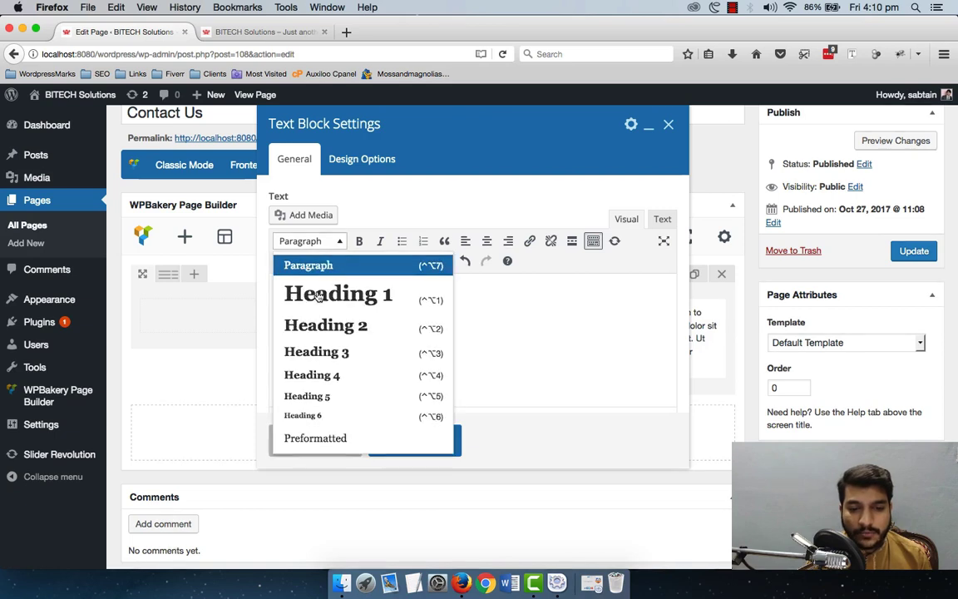
left_click(316, 351)
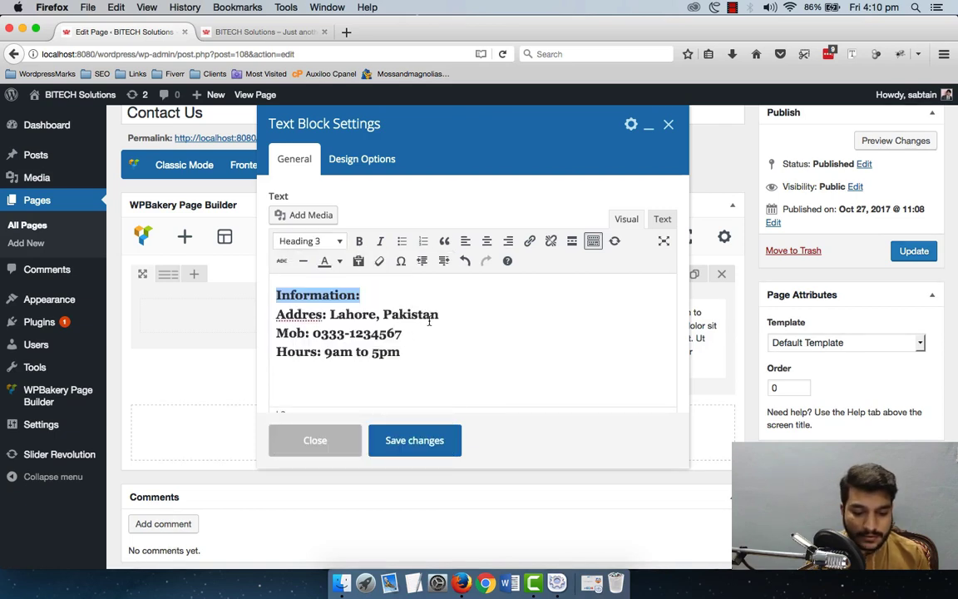
key("super+z")
left_click(355, 289)
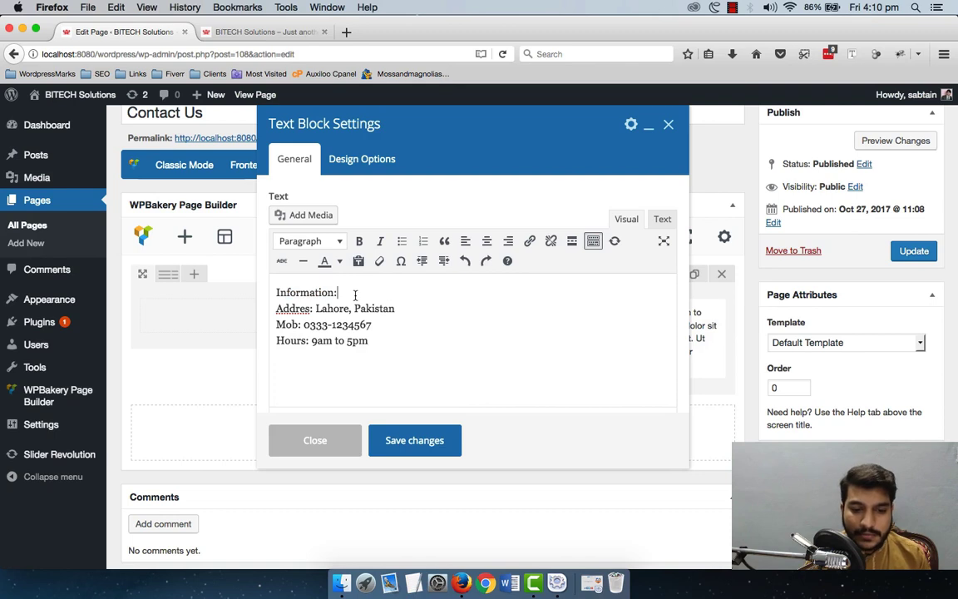
key("Return")
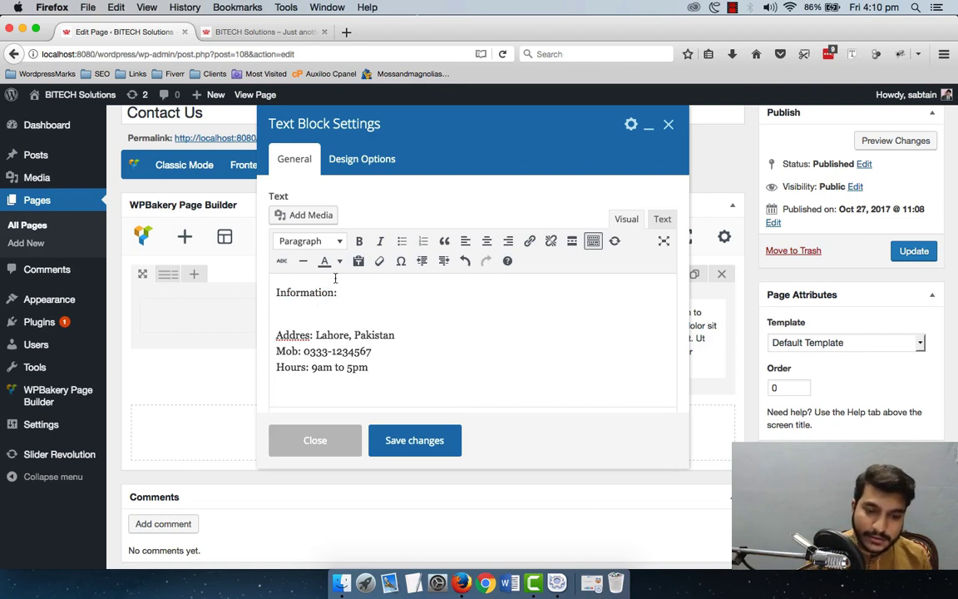
triple_click(322, 293)
left_click(310, 240)
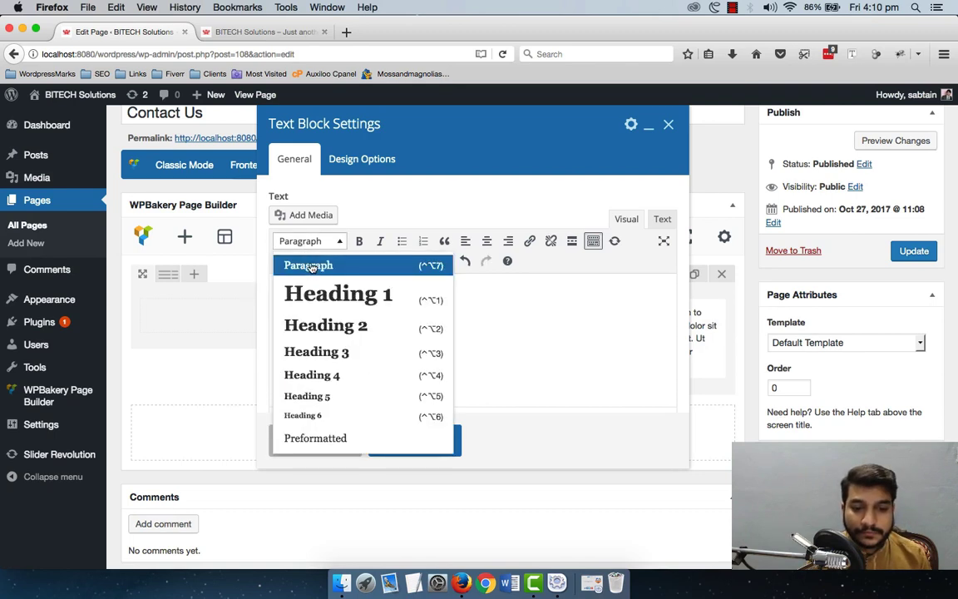
left_click(327, 351)
left_click(357, 323)
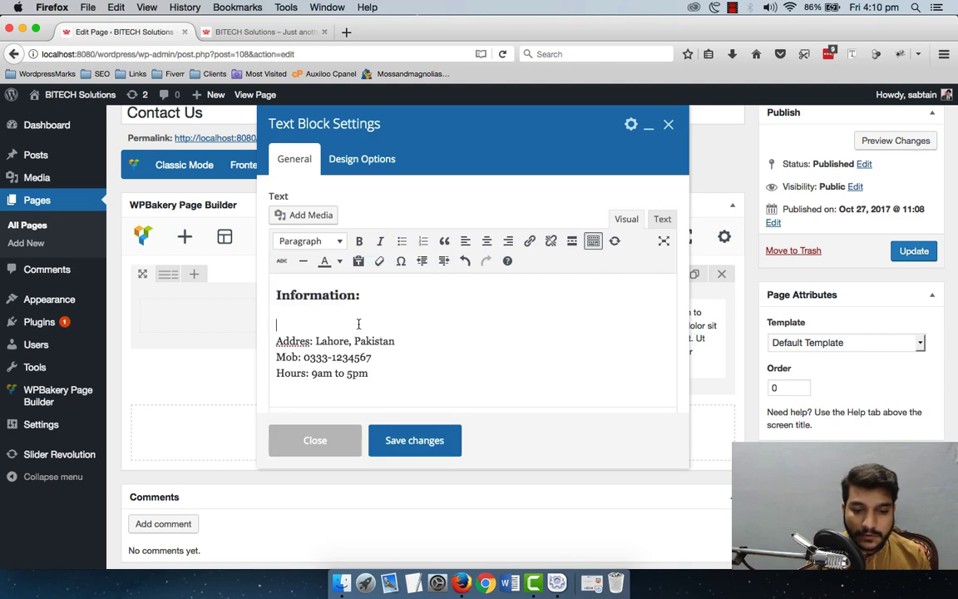
key("Delete")
left_click(415, 442)
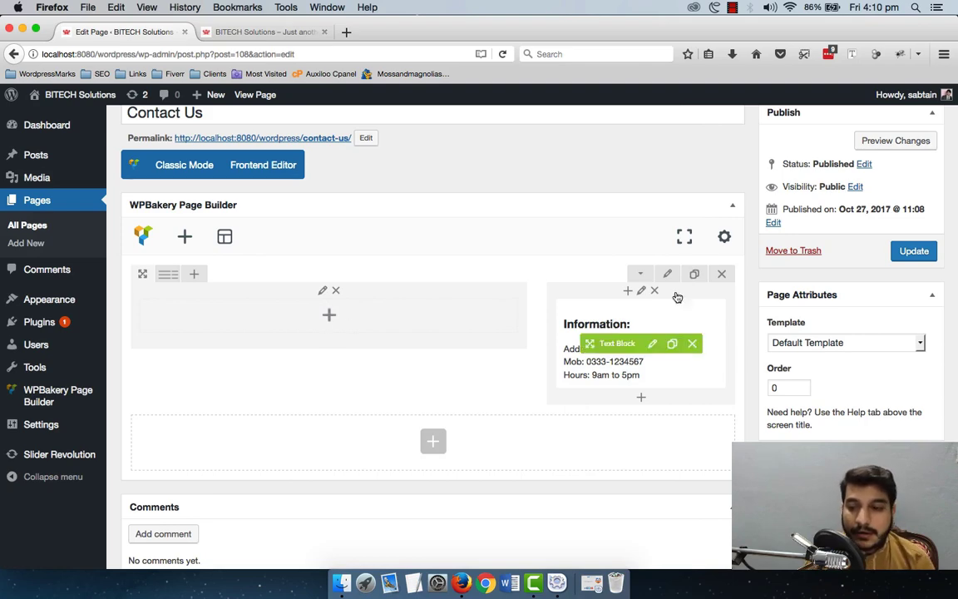
left_click(905, 251)
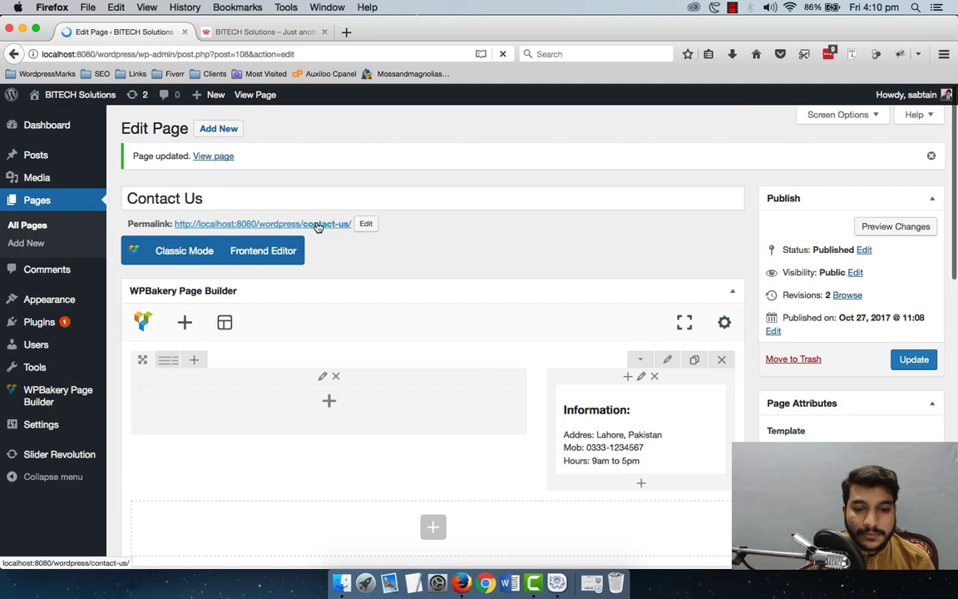
Step: Open the live Contact Us page in a new tab, check the Information details, and return to the editor
right_click(321, 224)
left_click(357, 227)
left_click(258, 32)
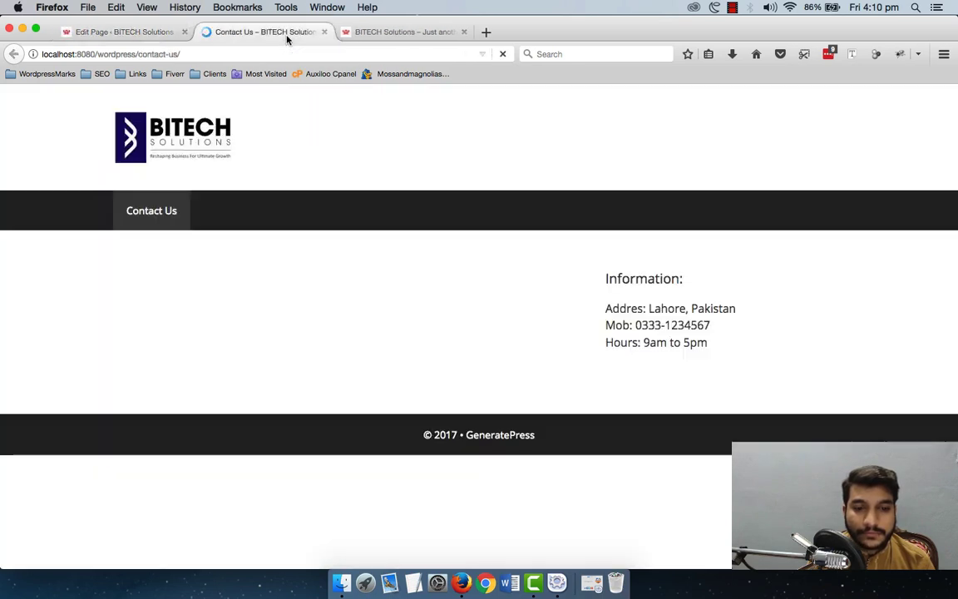
mouse_move(585, 272)
left_mouse_down()
mouse_move(652, 318)
mouse_move(585, 265)
left_mouse_up()
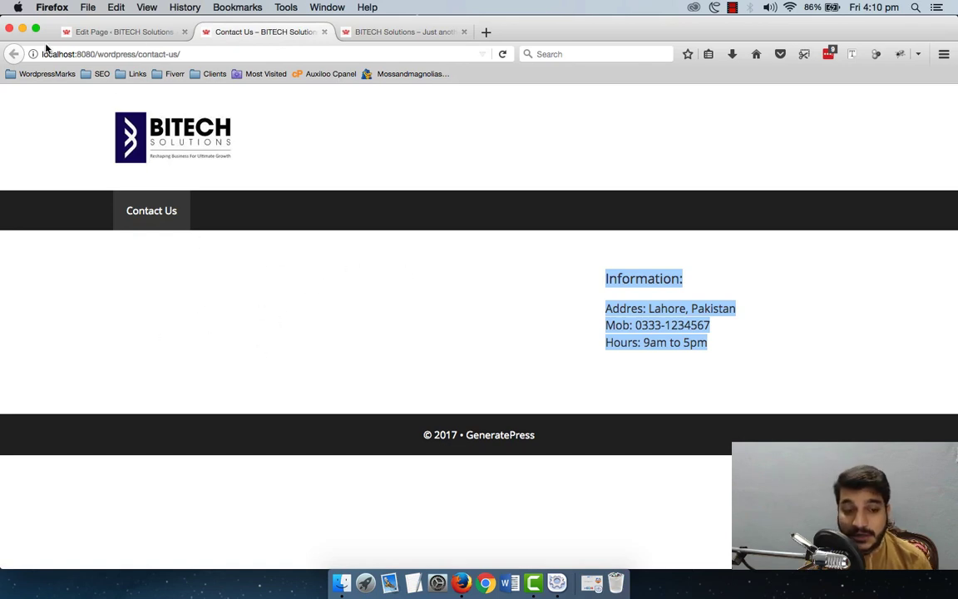
left_click(121, 30)
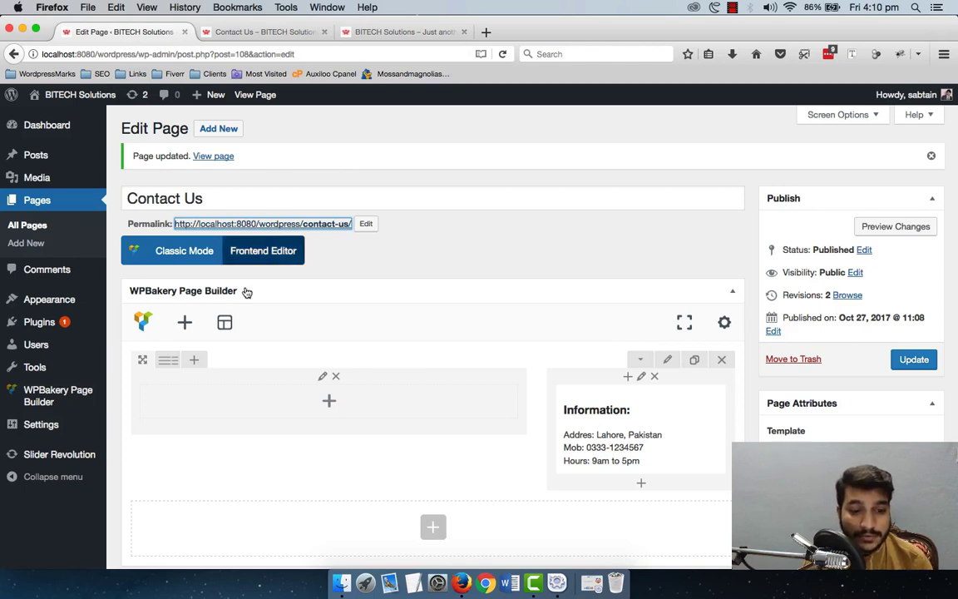
Step: Open the Plugins page in a new tab and go to Add New plugins
right_click(88, 318)
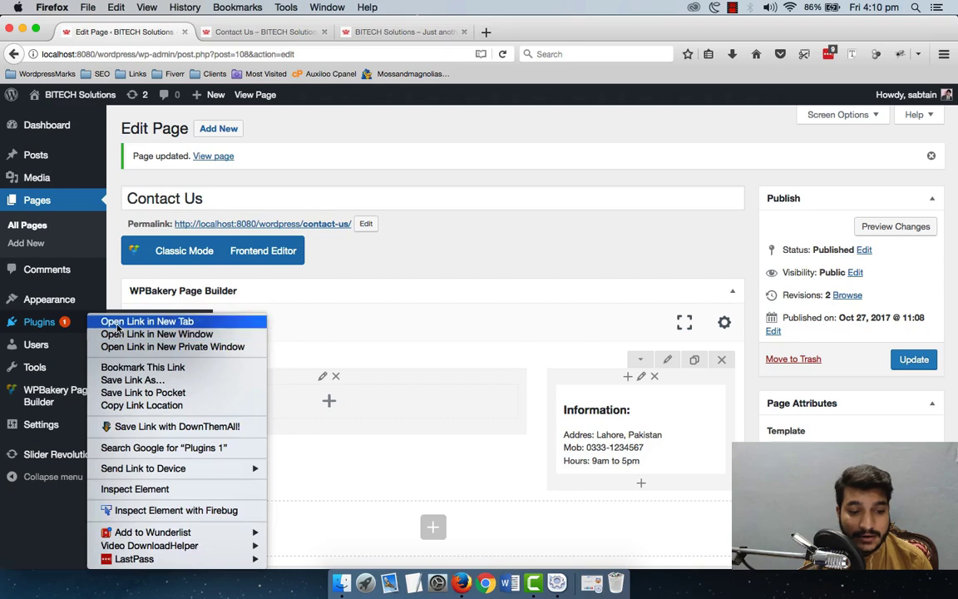
left_click(118, 324)
left_click(262, 34)
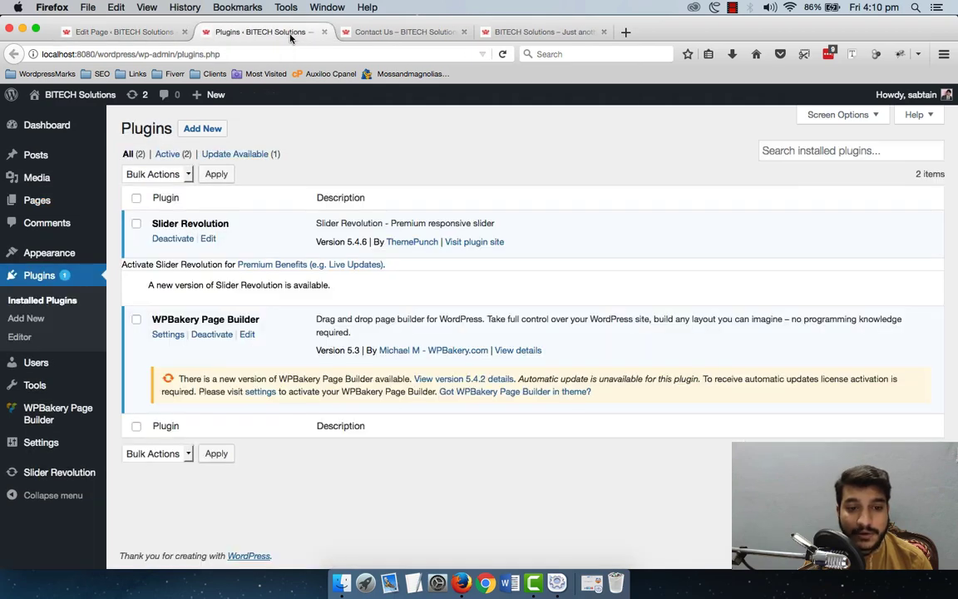
left_click(209, 129)
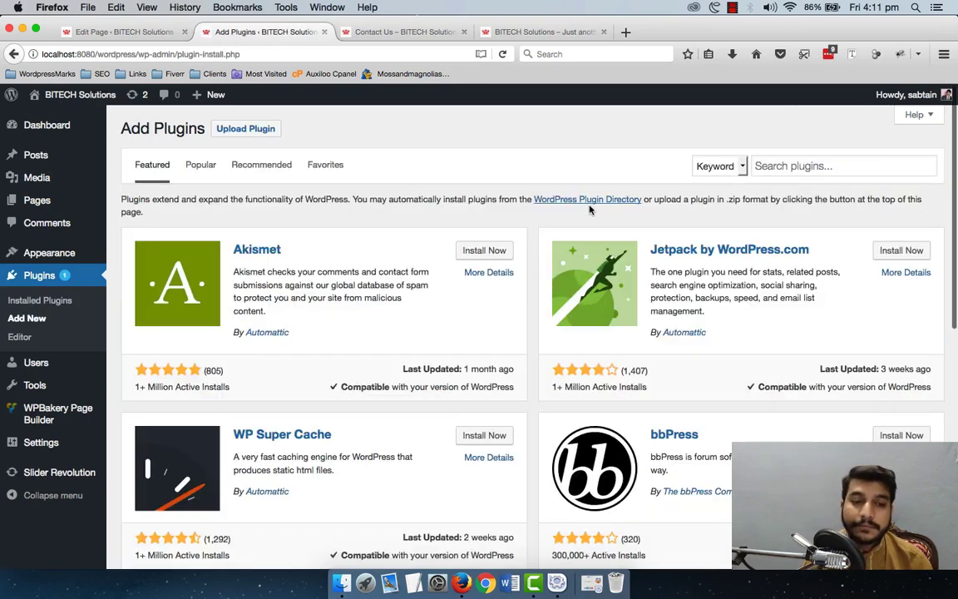
Step: Search for 'contact form 7' and install the Contact Form 7 plugin
left_click(821, 165)
type("contact form 7")
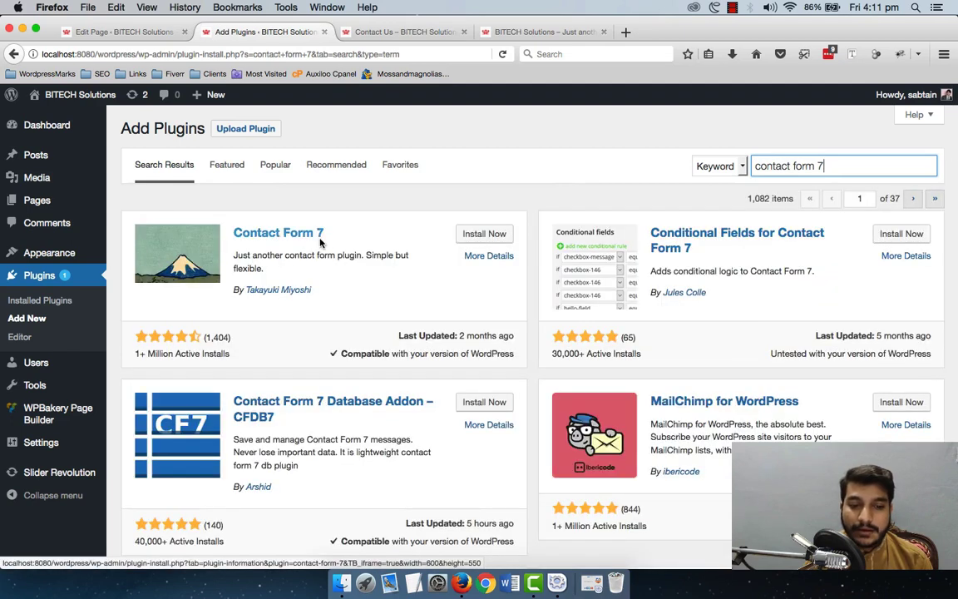
left_click(503, 236)
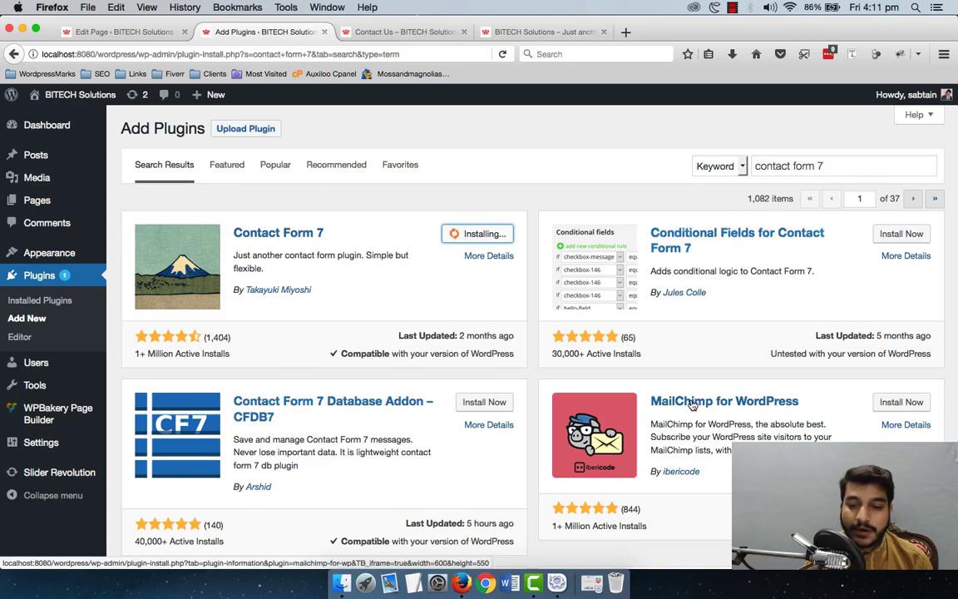
scroll(692, 404, "down", 5)
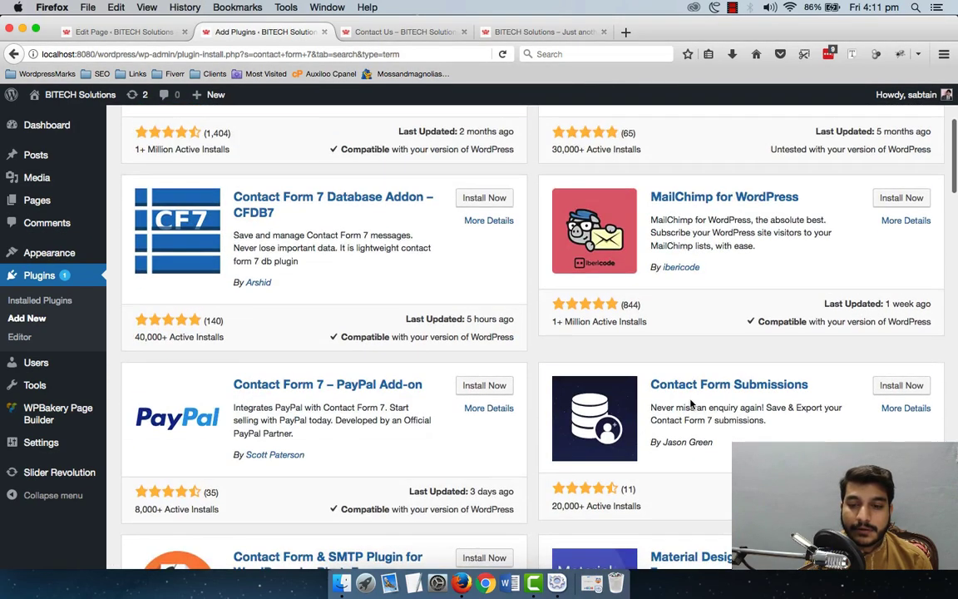
scroll(691, 404, "up", 5)
scroll(538, 334, "down", 5)
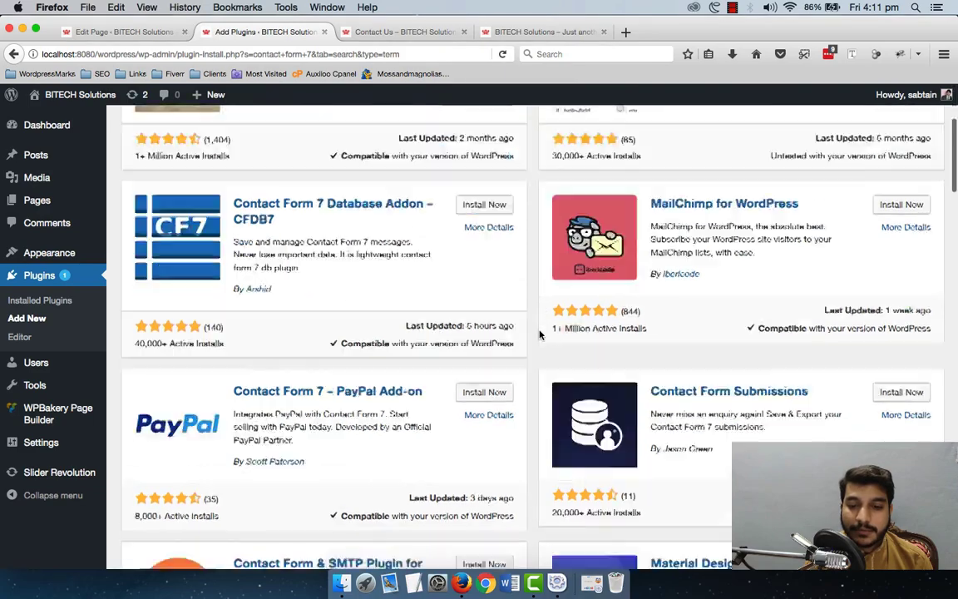
scroll(539, 335, "down", 6)
scroll(539, 334, "up", 8)
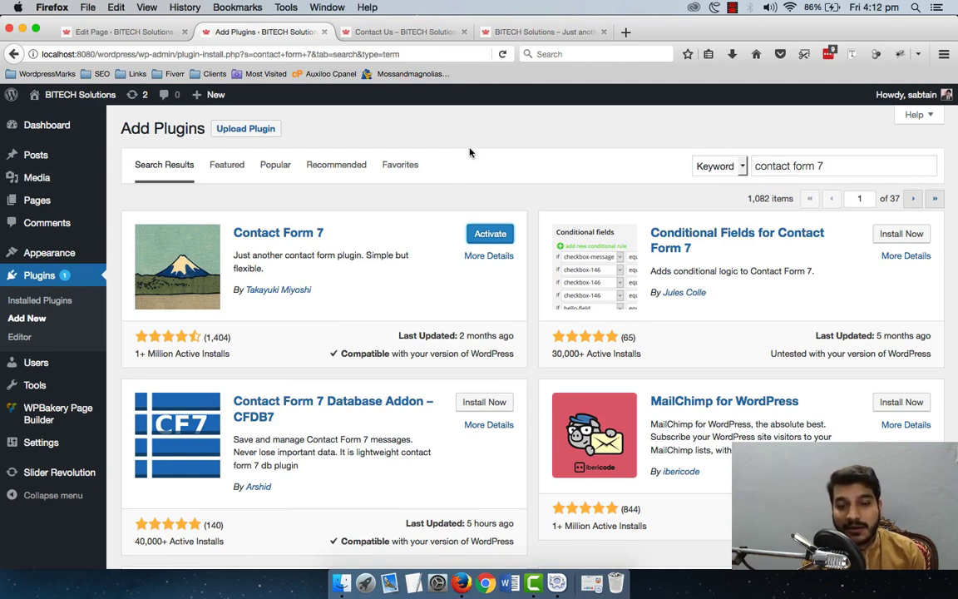
Step: Activate Contact Form 7 and check the new Contact entry in the admin menu
left_click(489, 235)
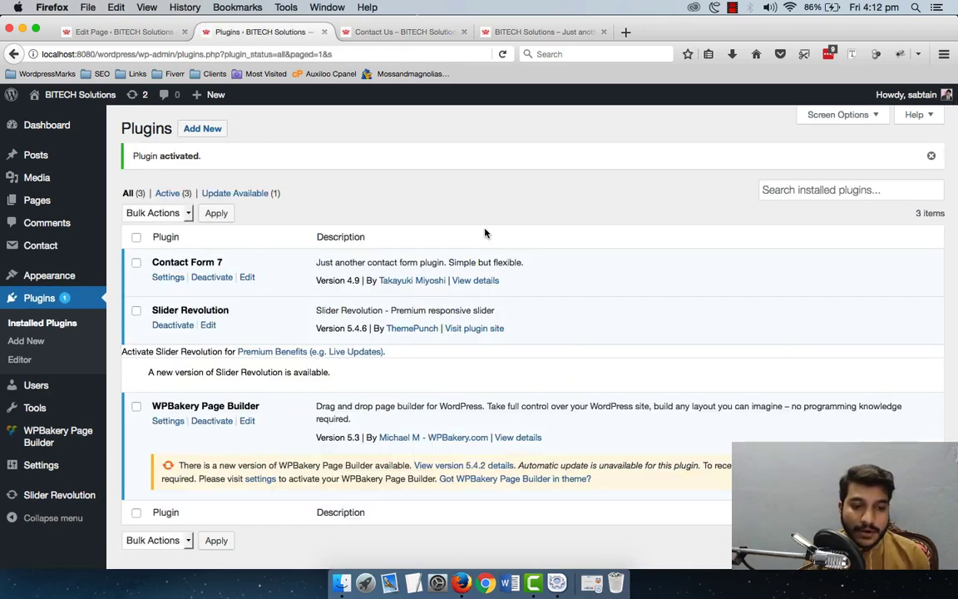
scroll(441, 217, "down", 1)
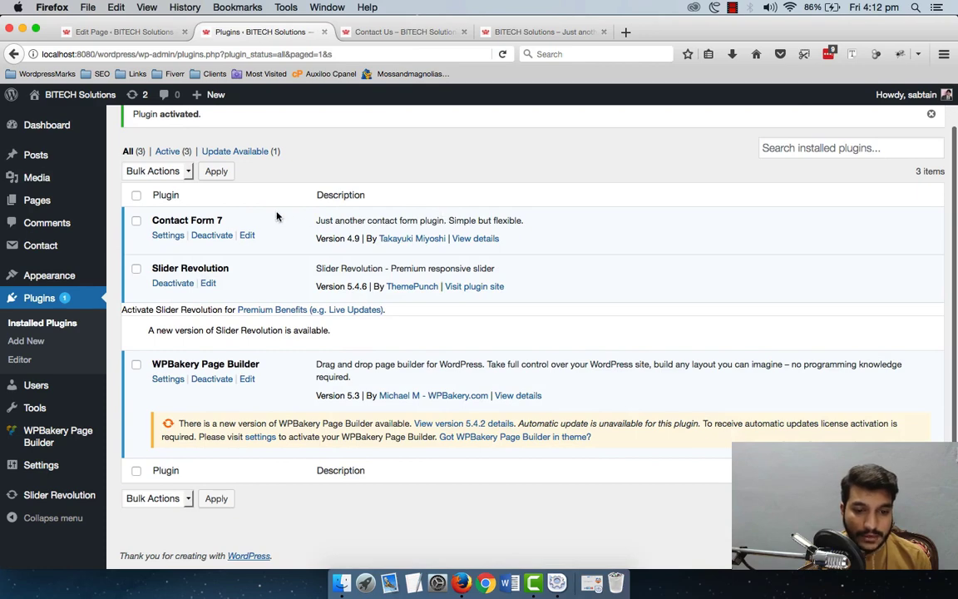
scroll(251, 221, "up", 1)
mouse_move(39, 242)
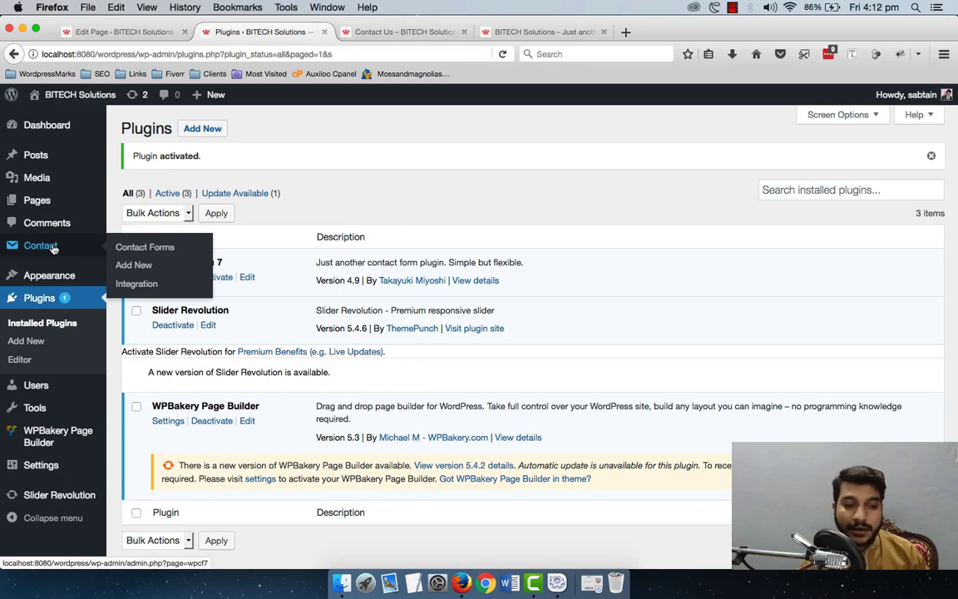
Step: Go to Contact > Contact Forms and dismiss the anti-spam notice
left_click(52, 247)
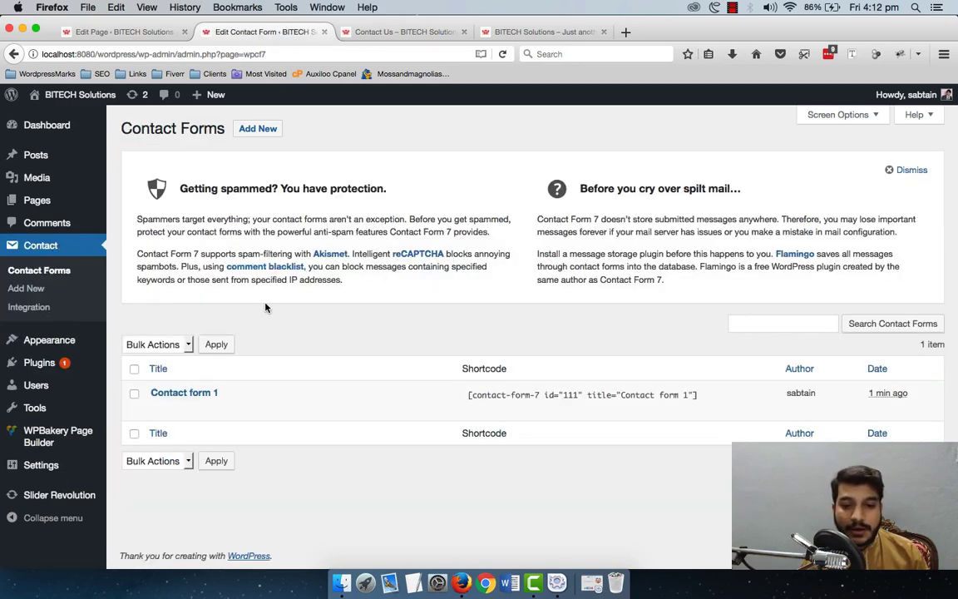
left_click(908, 170)
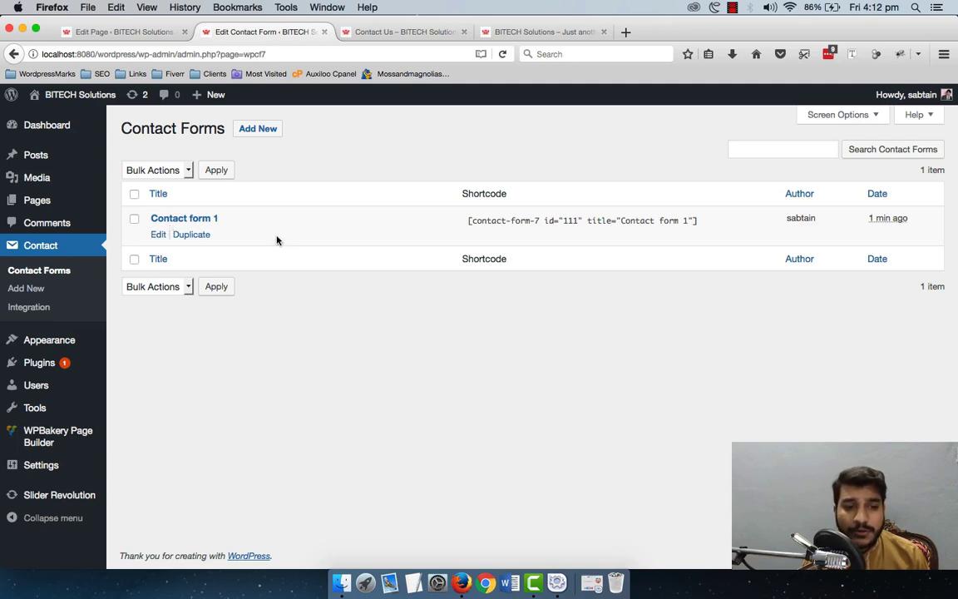
Step: Retitle 'Contact form 1' to 'Contact us Page form' and save it
left_click(158, 235)
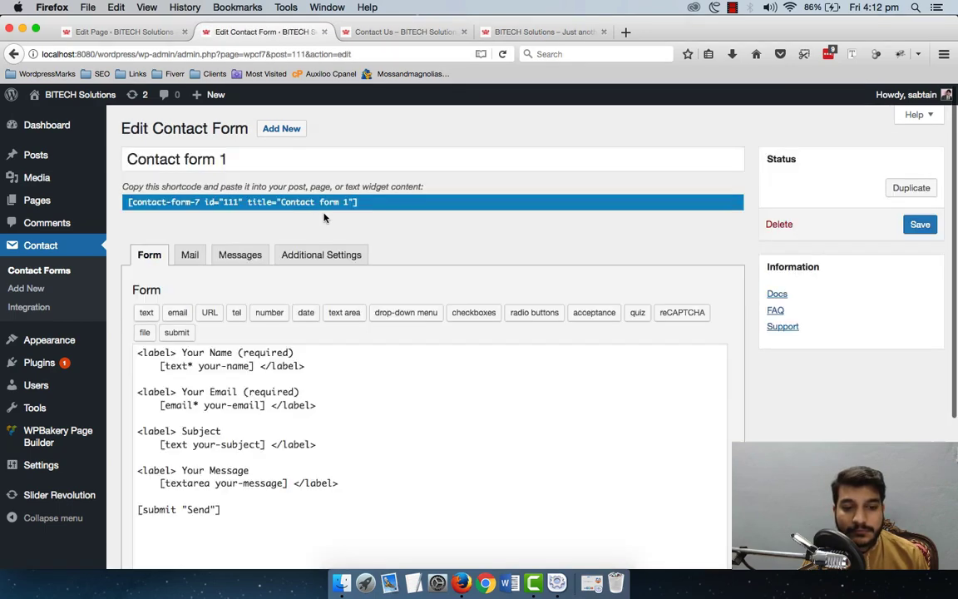
scroll(325, 216, "down", 1)
left_click_drag(226, 146, 43, 125)
type("Contact u")
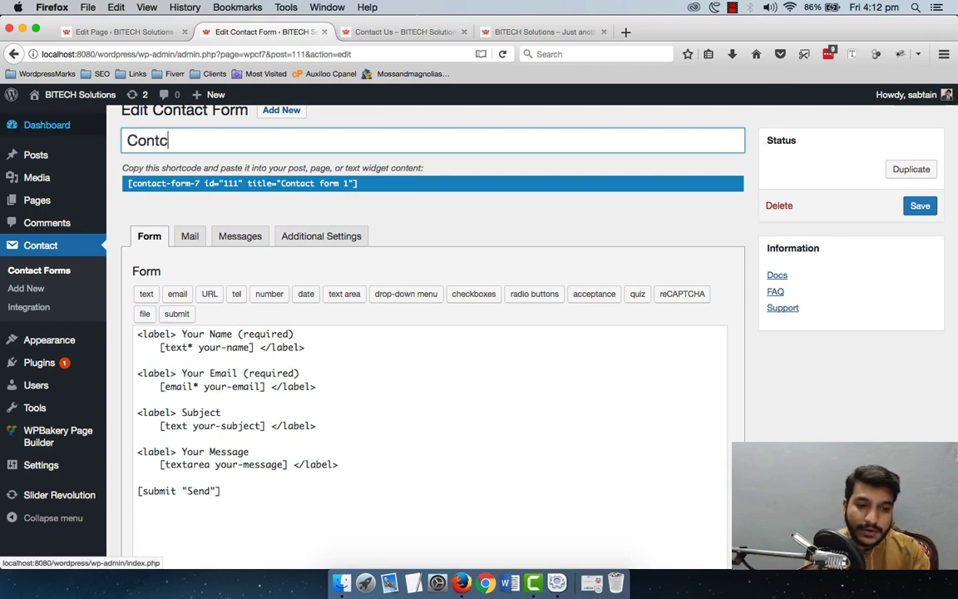
type("s Pa")
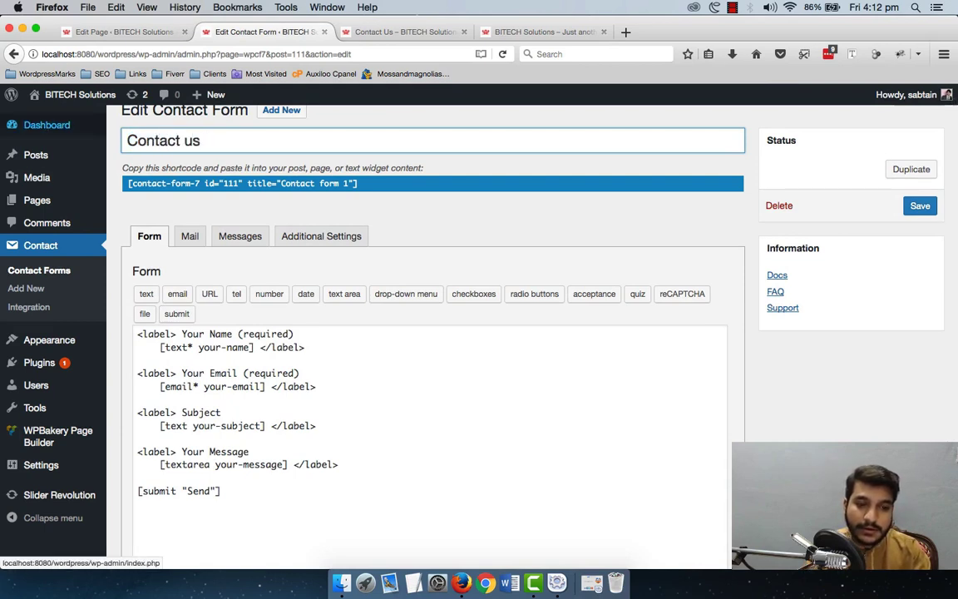
key("BackSpace")
type("ge")
key("BackSpace")
key("BackSpace")
type("age form")
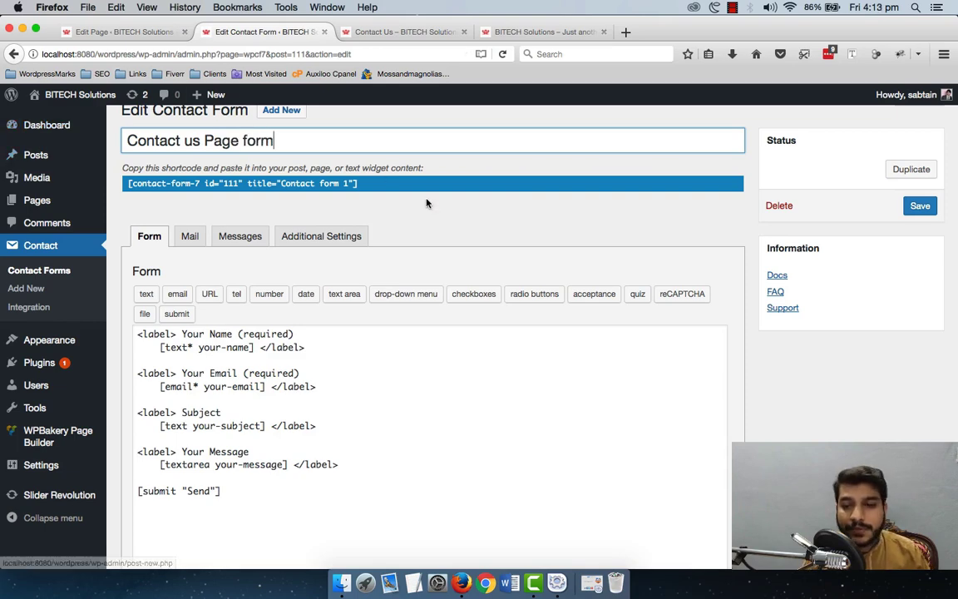
left_click(923, 207)
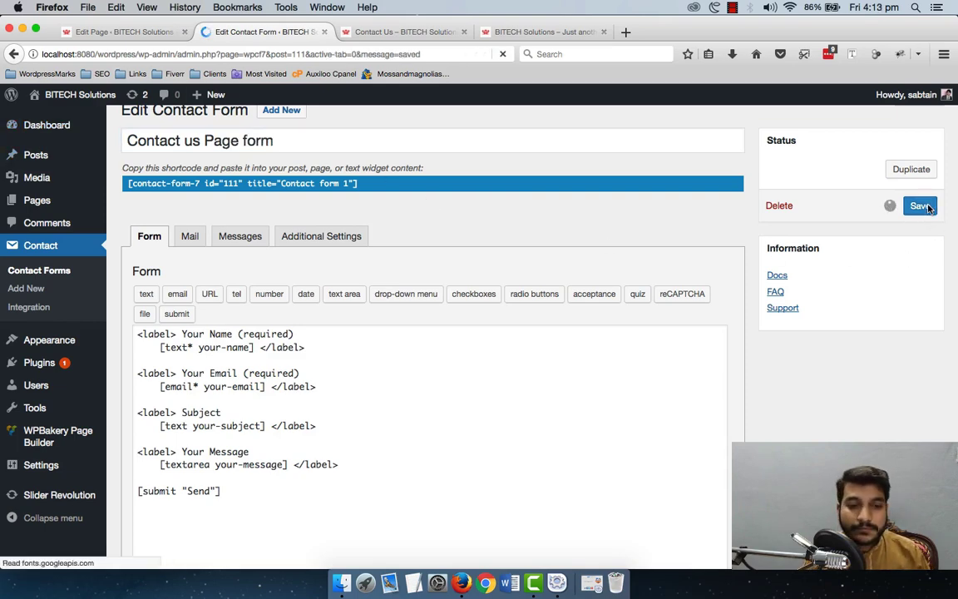
Step: Select the form template text, then return to the Contact Us page editor tab
scroll(657, 280, "down", 3)
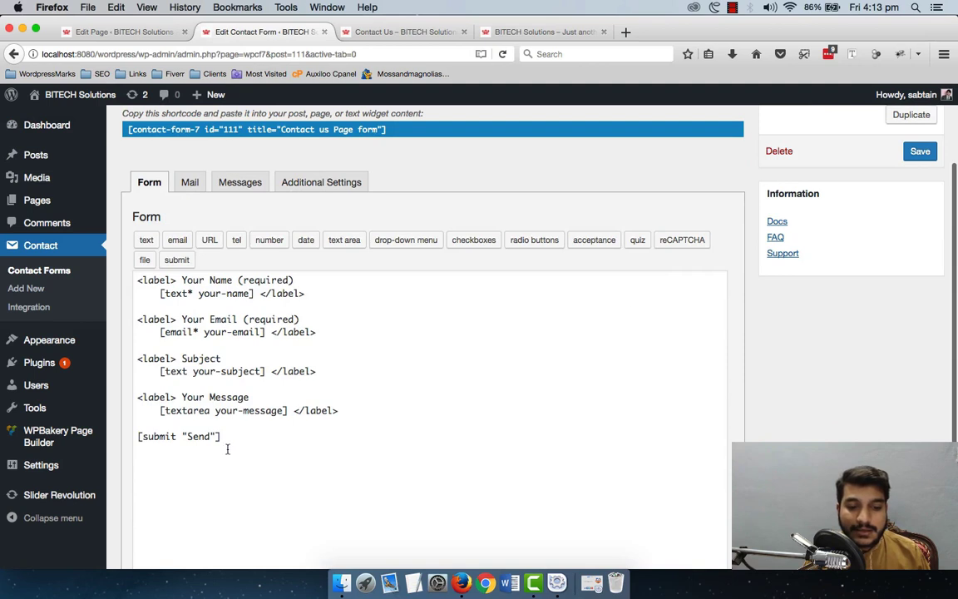
left_click_drag(227, 446, 120, 273)
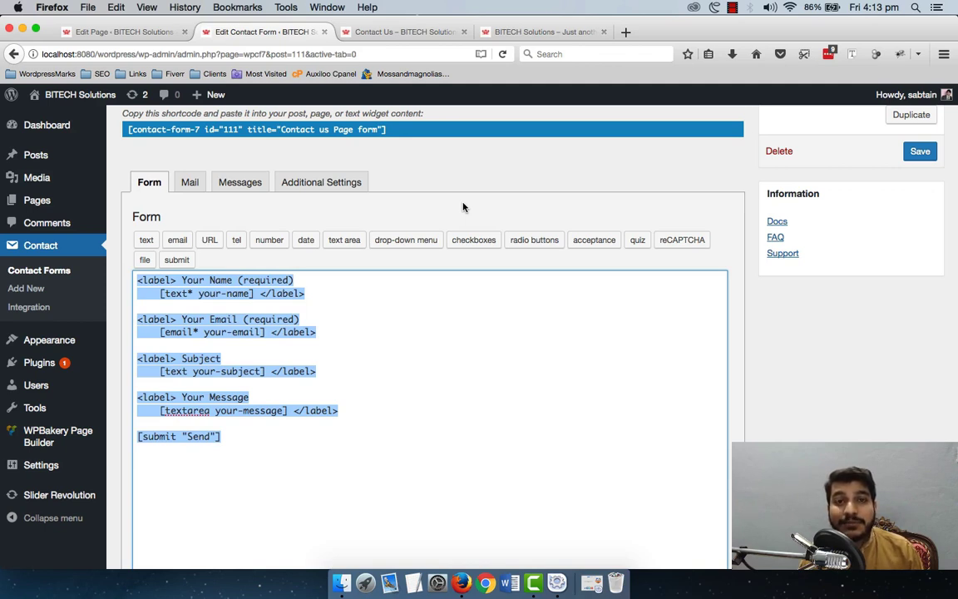
left_click(412, 446)
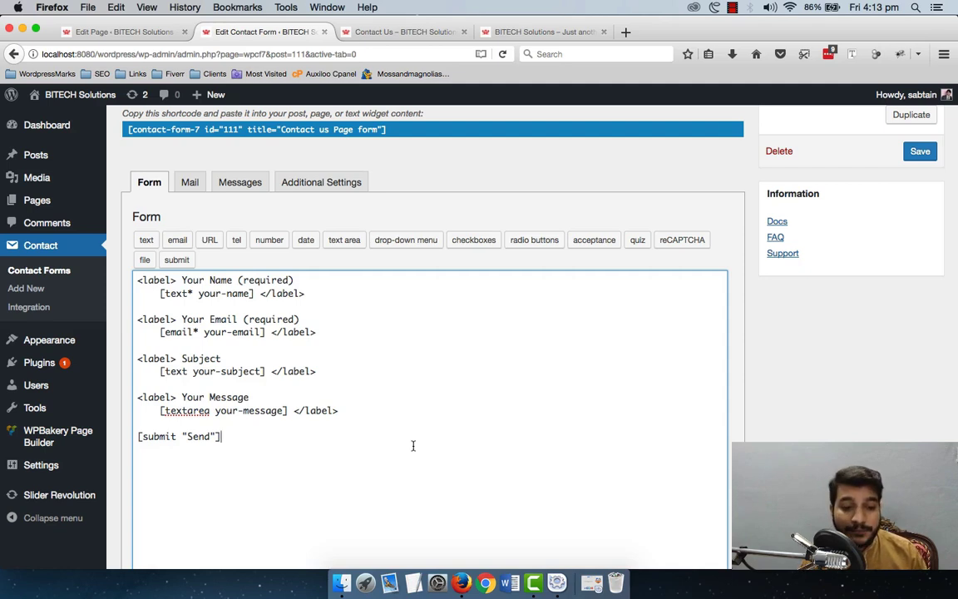
key("shift+Left")
key("shift+Left")
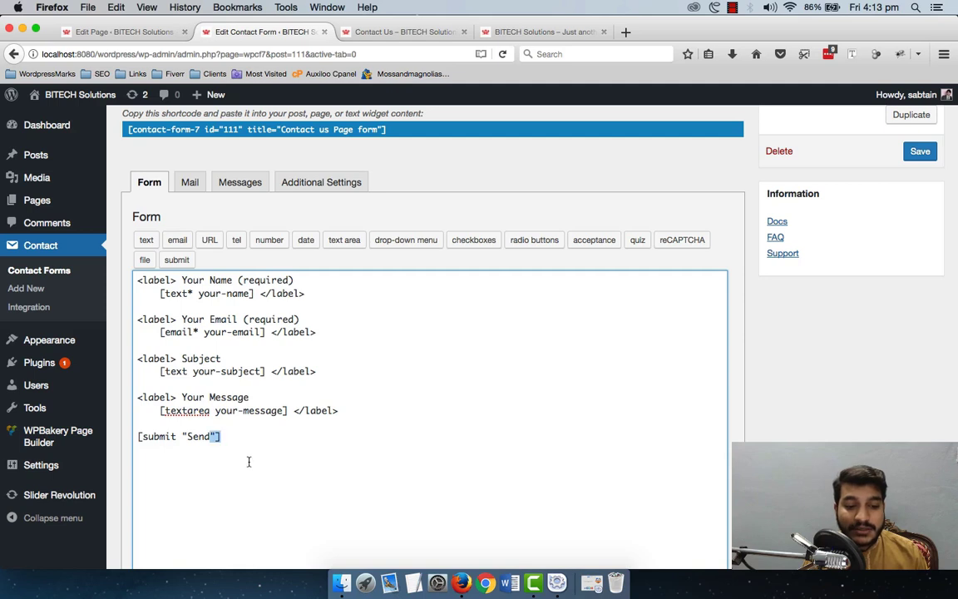
left_click_drag(248, 461, 127, 278)
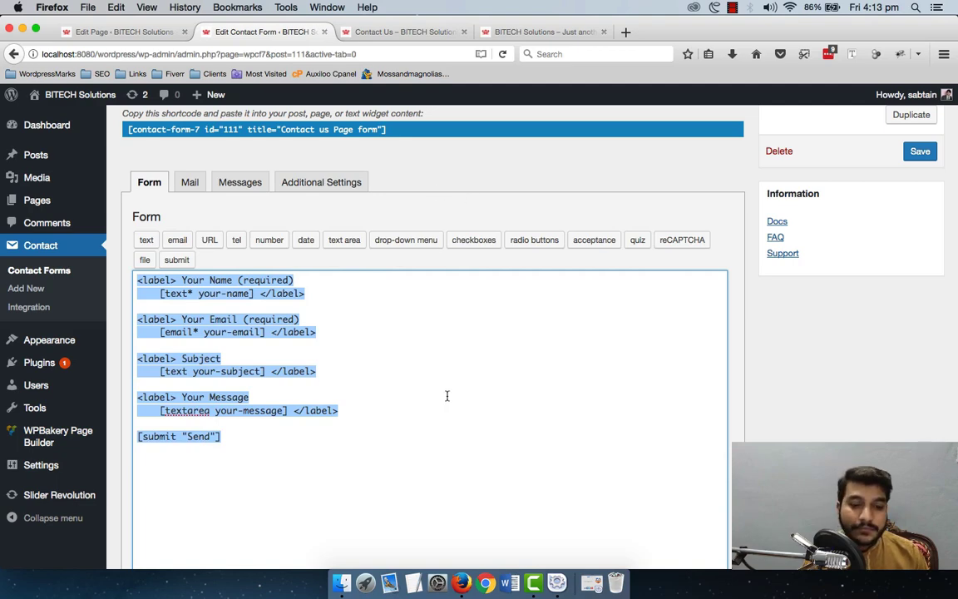
scroll(447, 396, "down", 3)
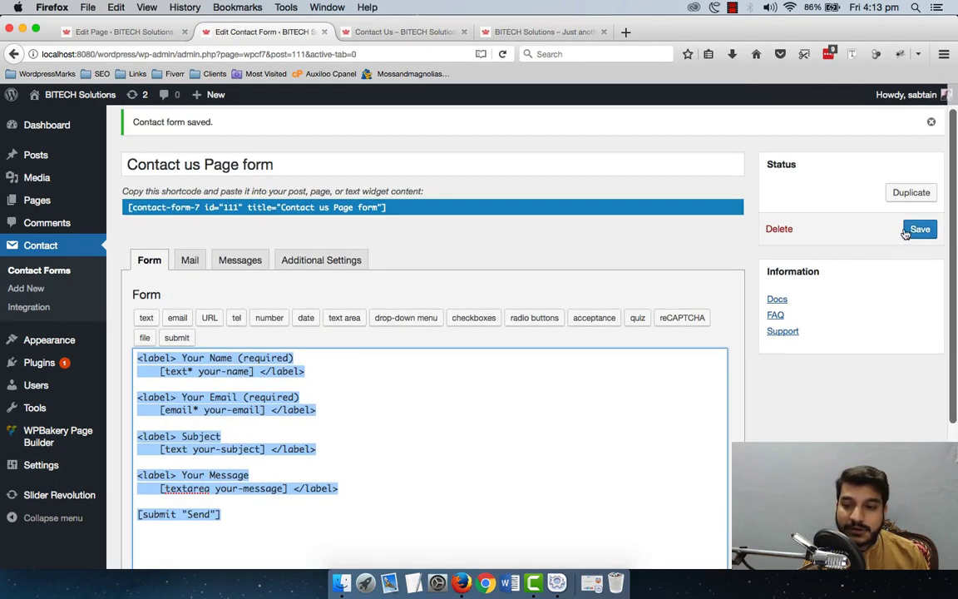
left_click(140, 34)
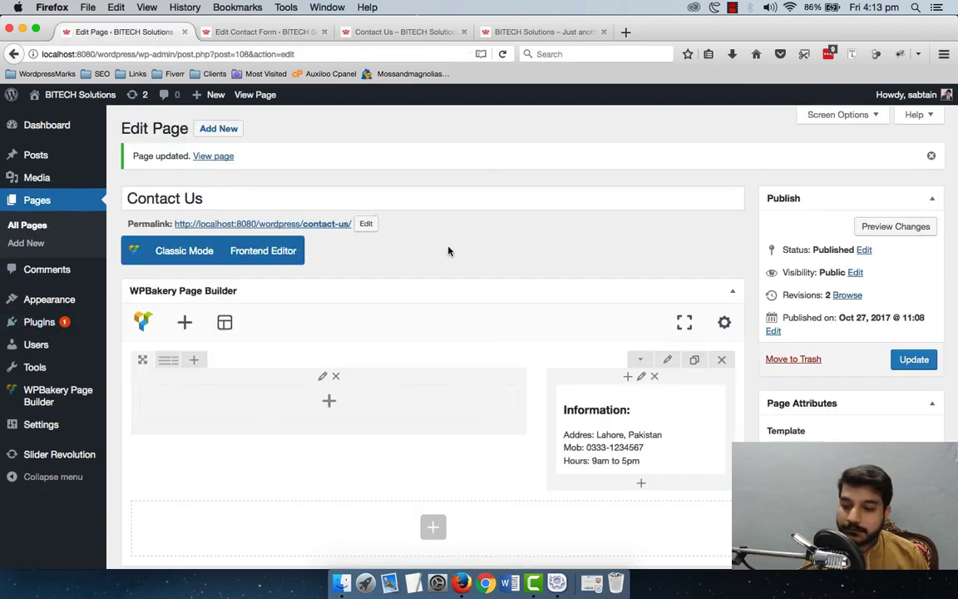
Step: Put a Contact Form 7 element using 'Contact us Page form' in the empty left column and update the page
left_click(915, 359)
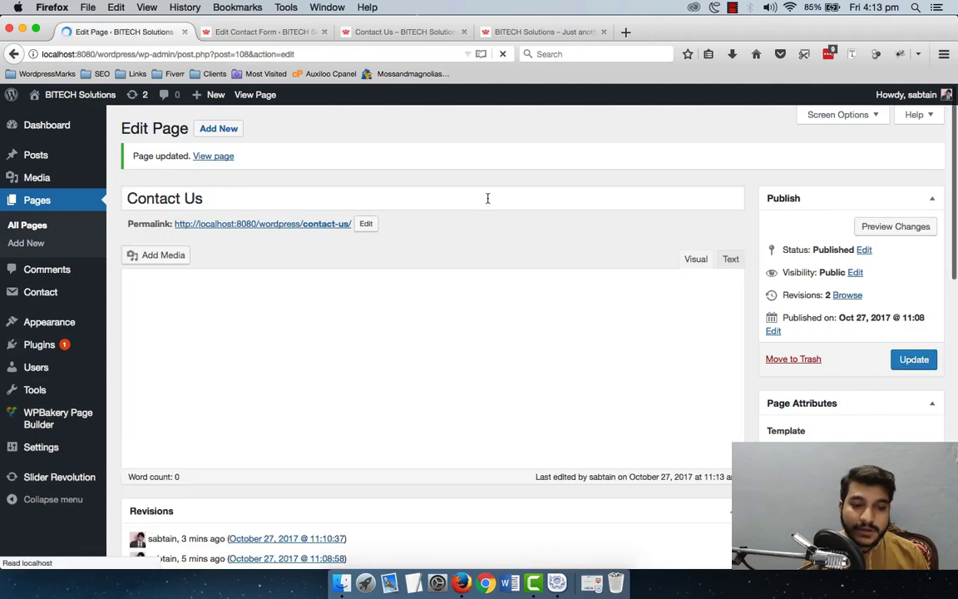
scroll(441, 219, "down", 3)
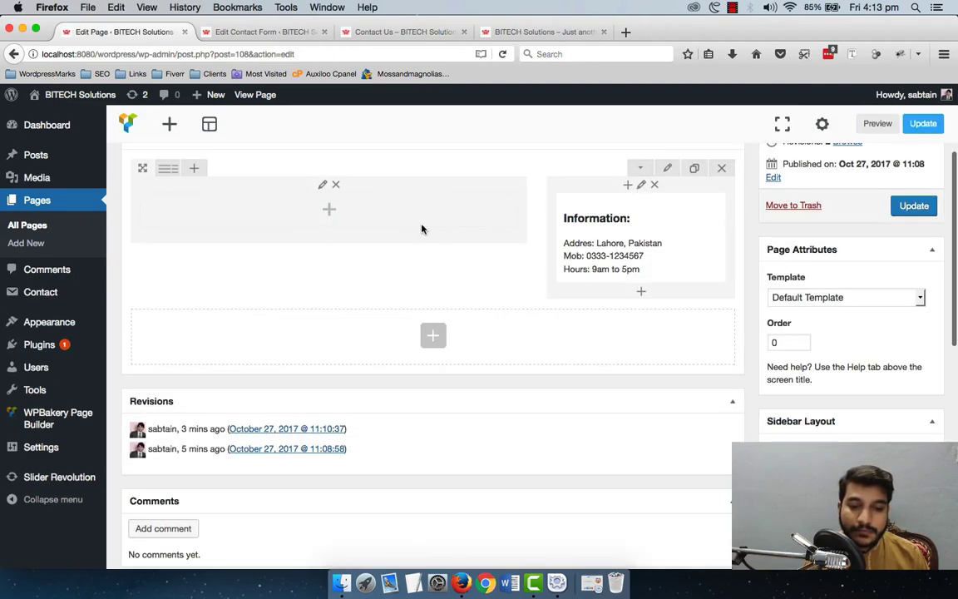
left_click(329, 208)
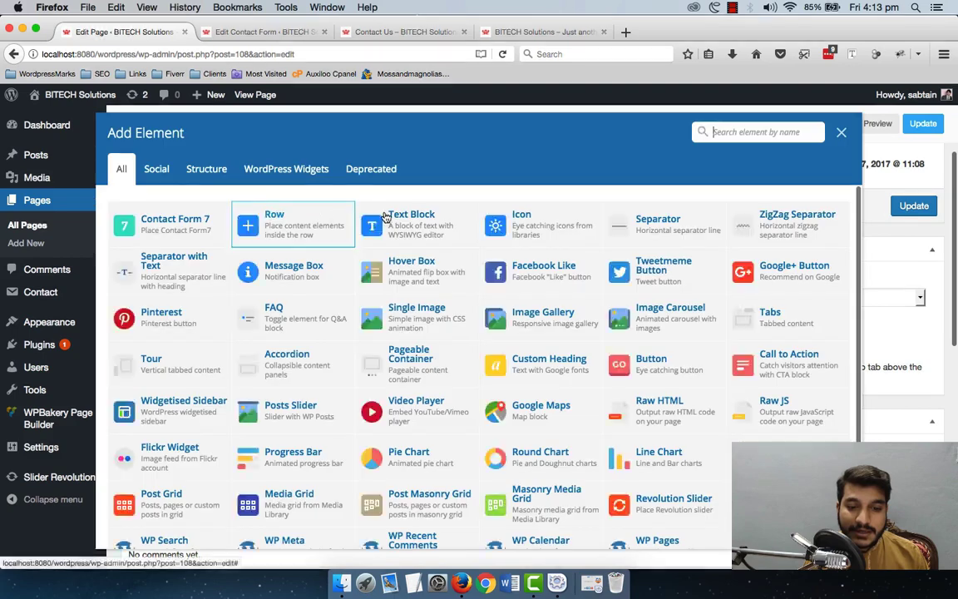
left_click(180, 231)
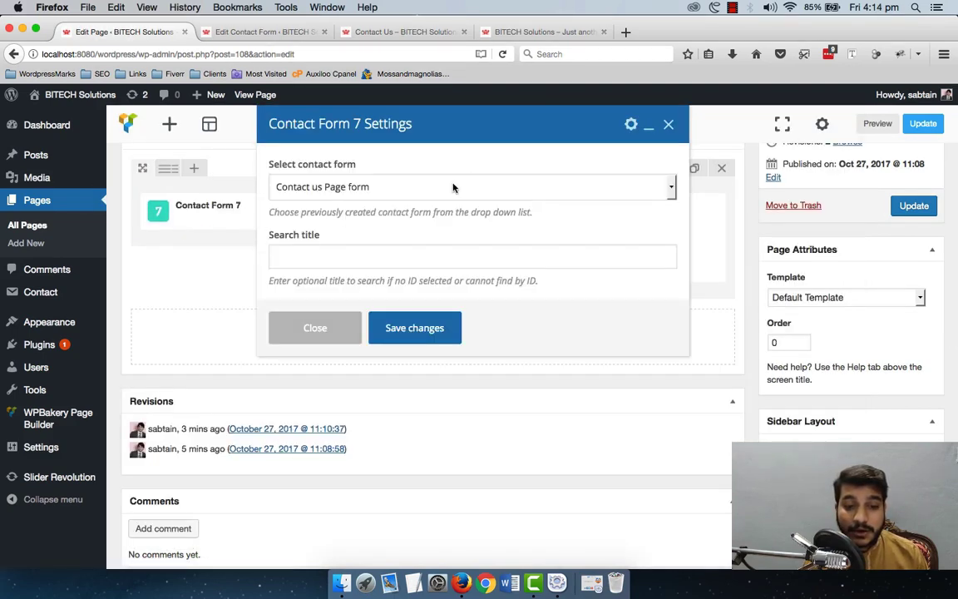
left_click(428, 189)
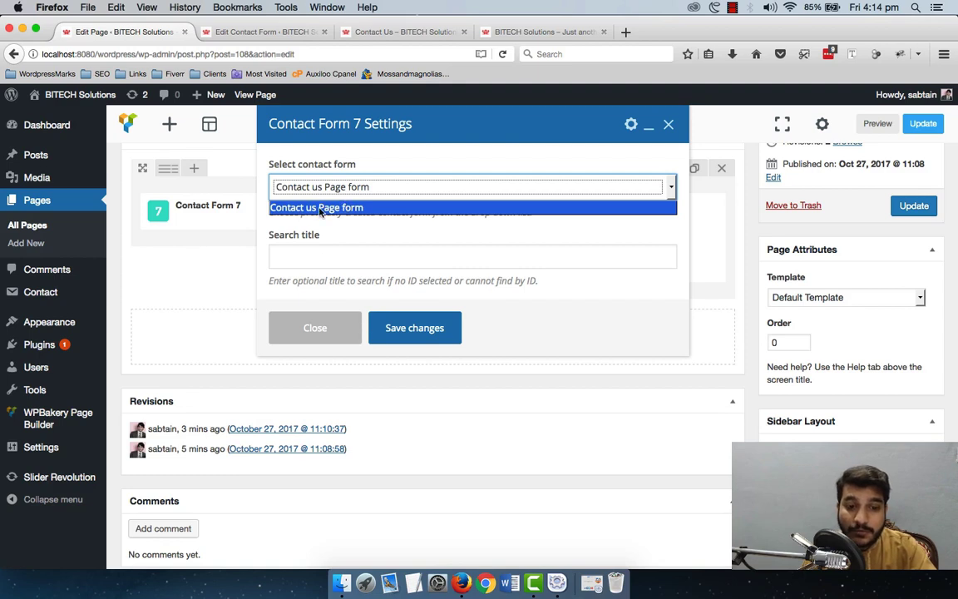
left_click(375, 206)
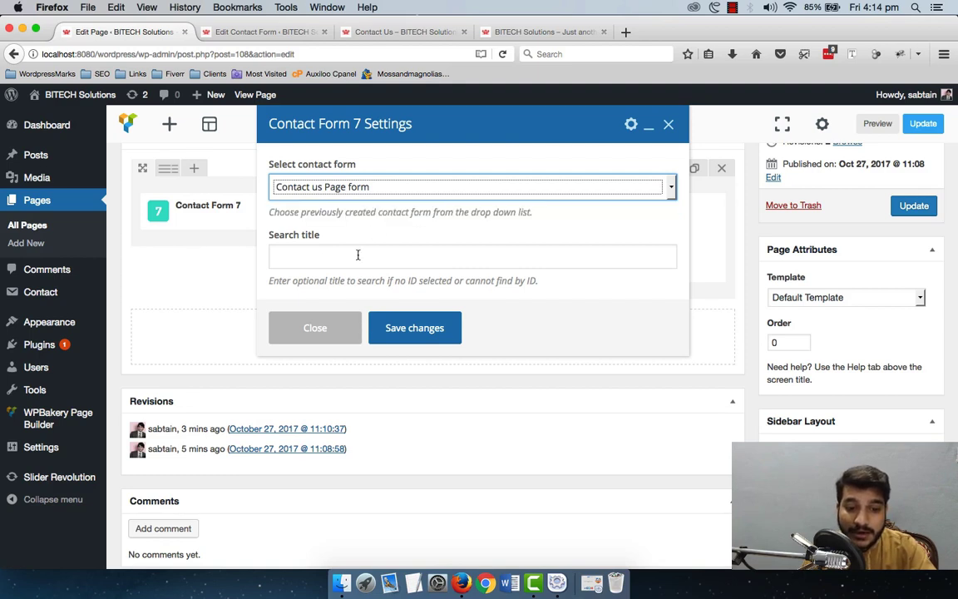
left_click(416, 328)
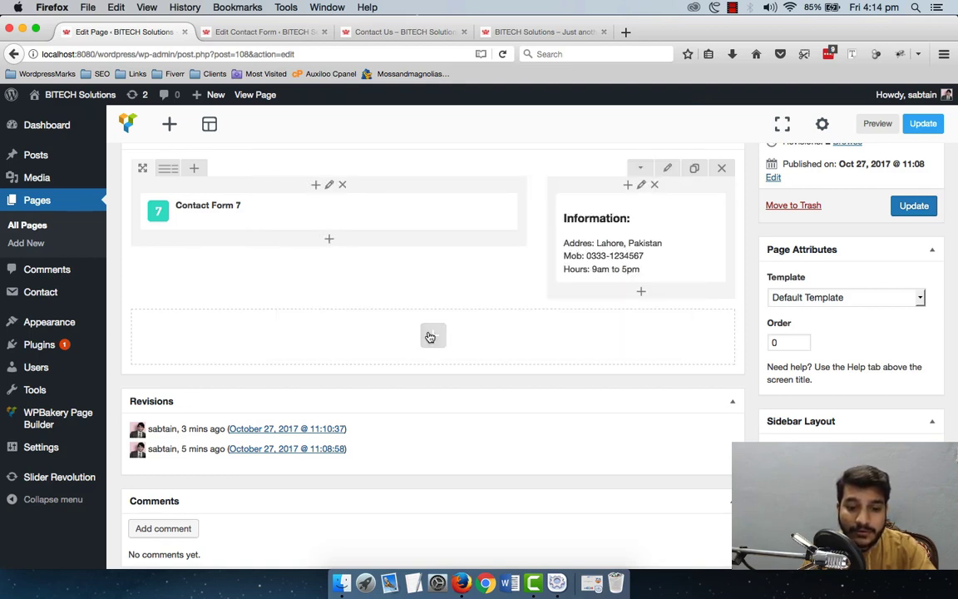
left_click(913, 208)
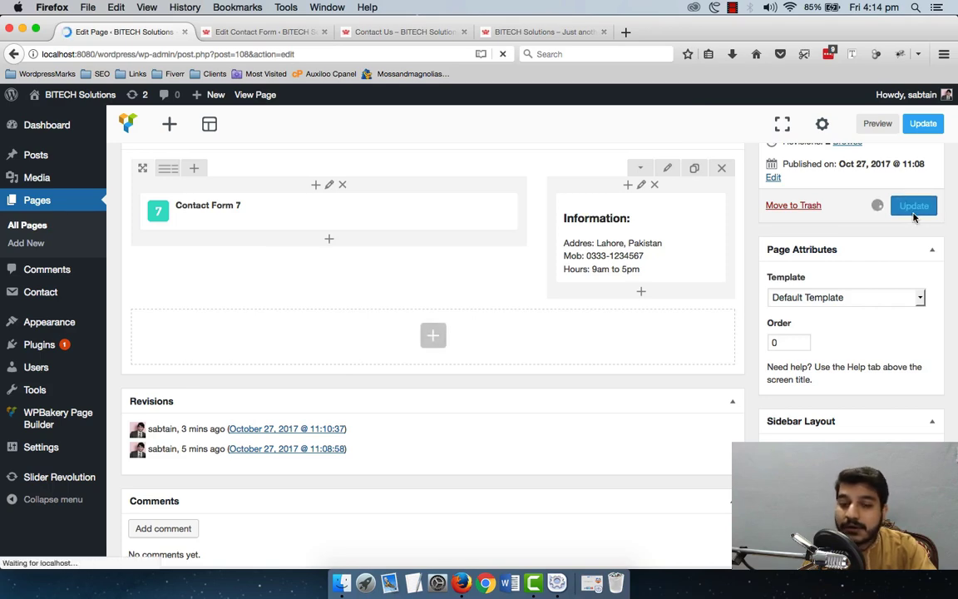
Step: Reload the live Contact Us page and scroll to check the form beside the Information block
left_click(445, 33)
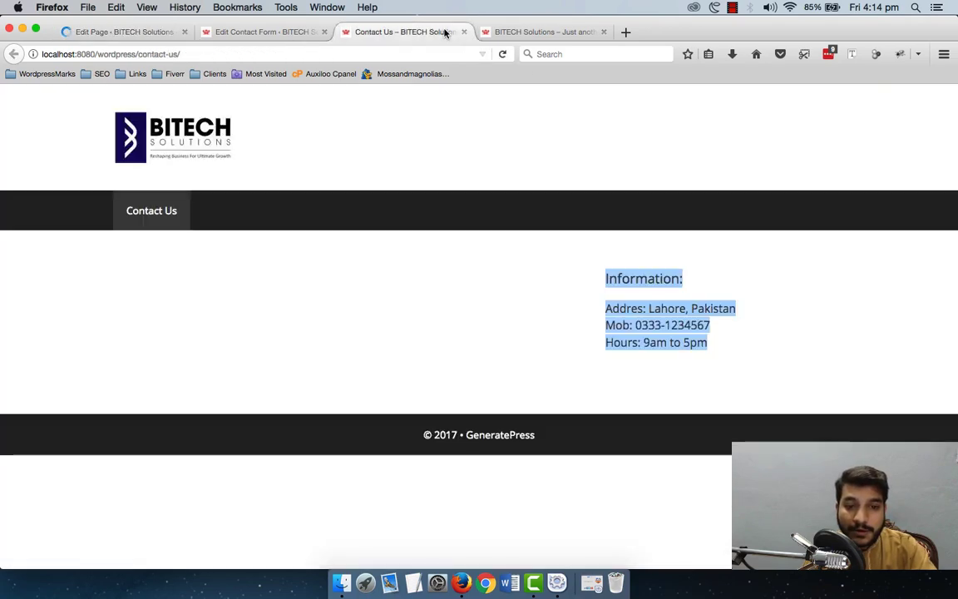
left_click(502, 54)
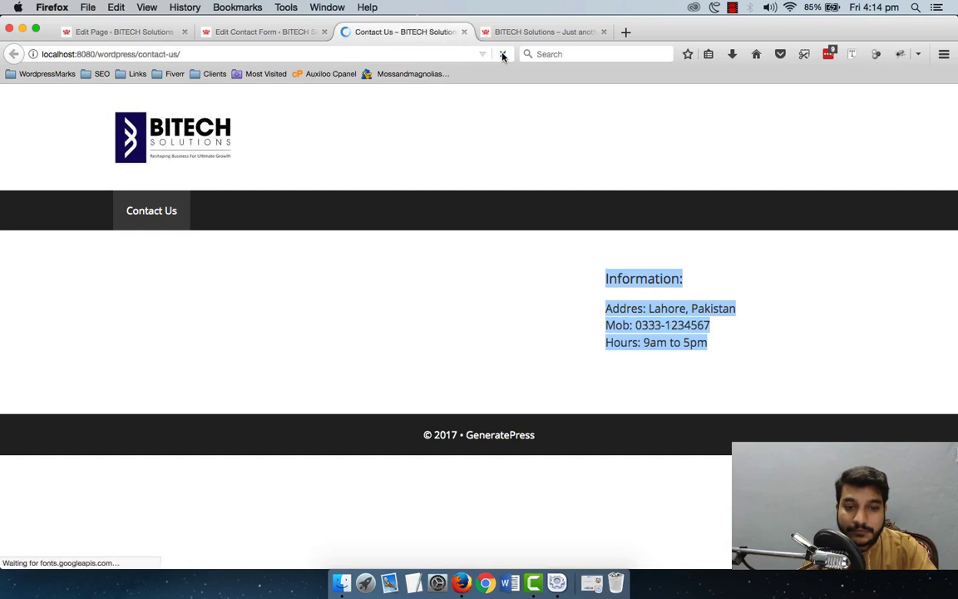
scroll(542, 191, "down", 3)
scroll(542, 191, "down", 2)
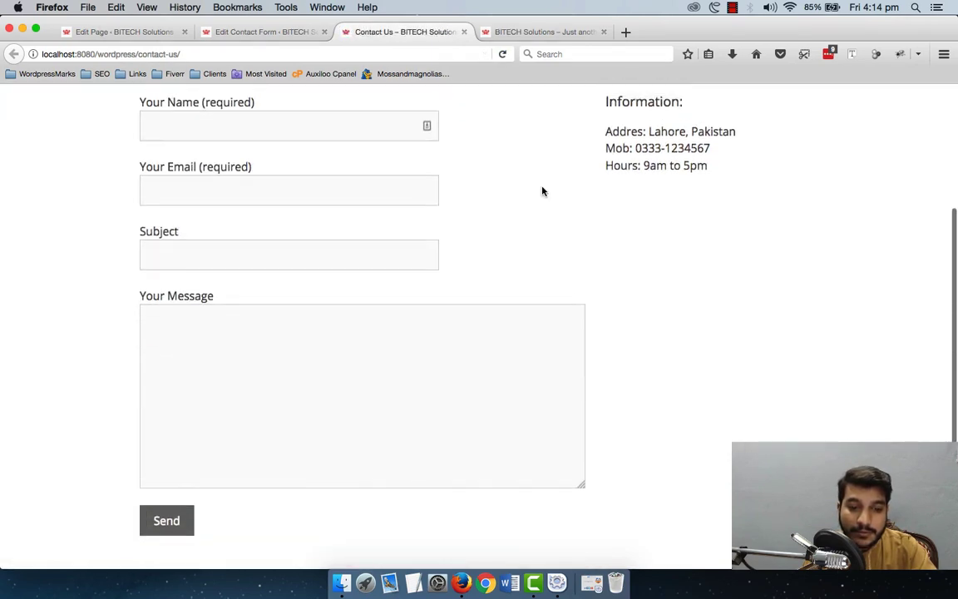
scroll(542, 191, "up", 2)
scroll(542, 192, "down", 3)
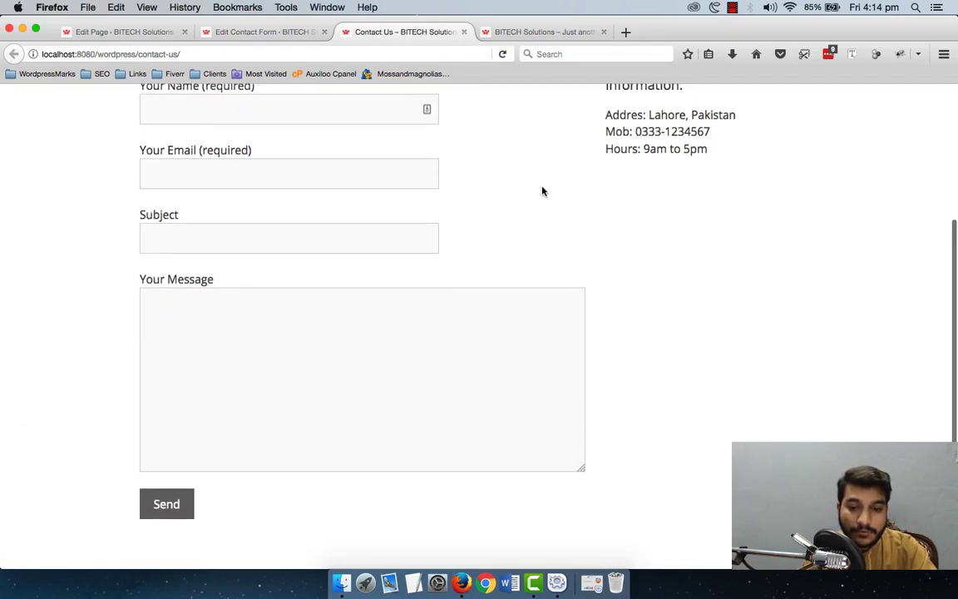
scroll(540, 192, "up", 3)
Step: Try out the Name, Email and Subject fields on the live form
left_click(319, 198)
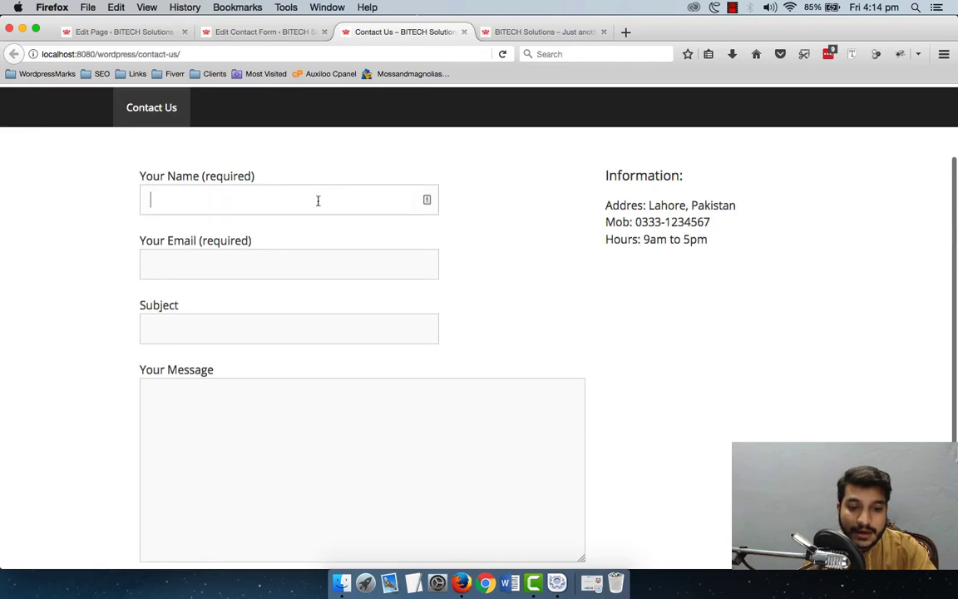
left_click(295, 259)
scroll(296, 259, "down", 3)
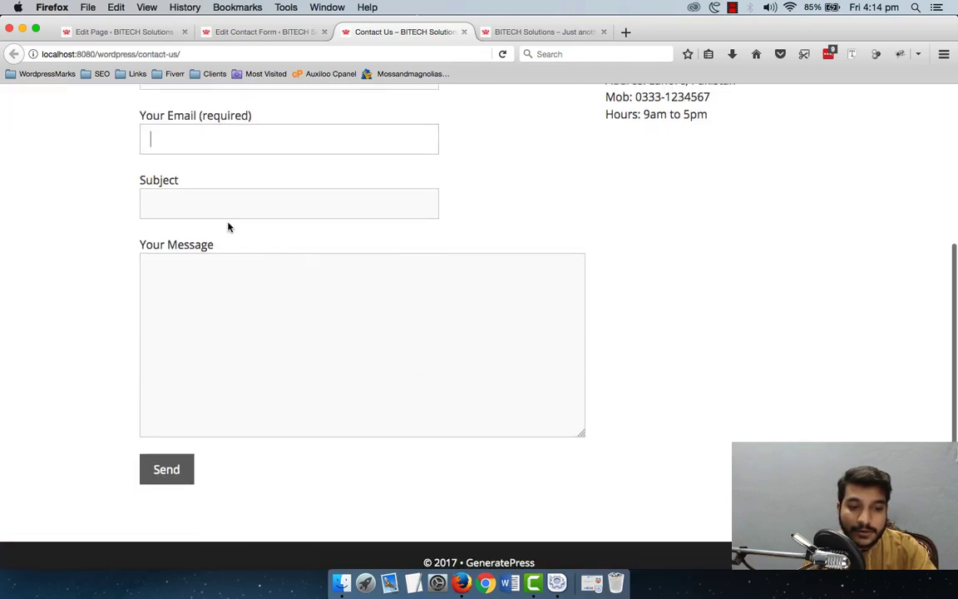
left_click(227, 211)
left_click(228, 249)
scroll(343, 214, "up", 5)
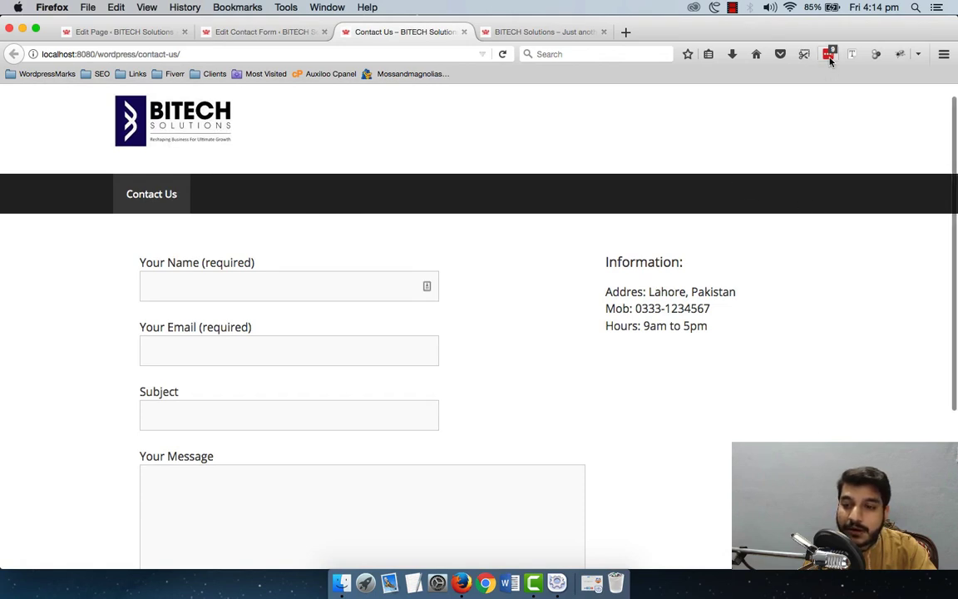
scroll(404, 388, "down", 5)
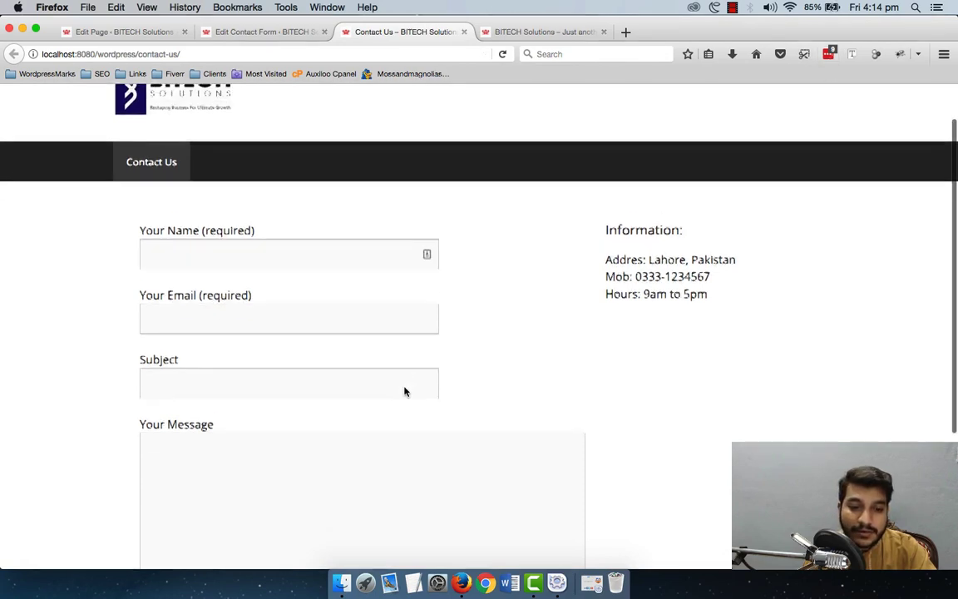
scroll(298, 347, "up", 1)
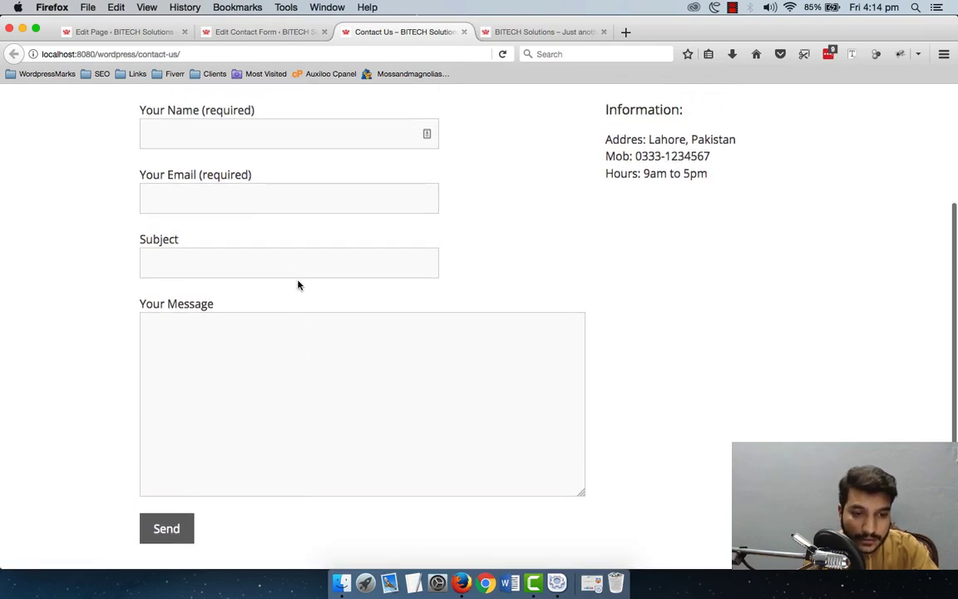
Step: Click through Your Name, Subject, Your Email and Your Message, then go back to the page editor
left_click(267, 143)
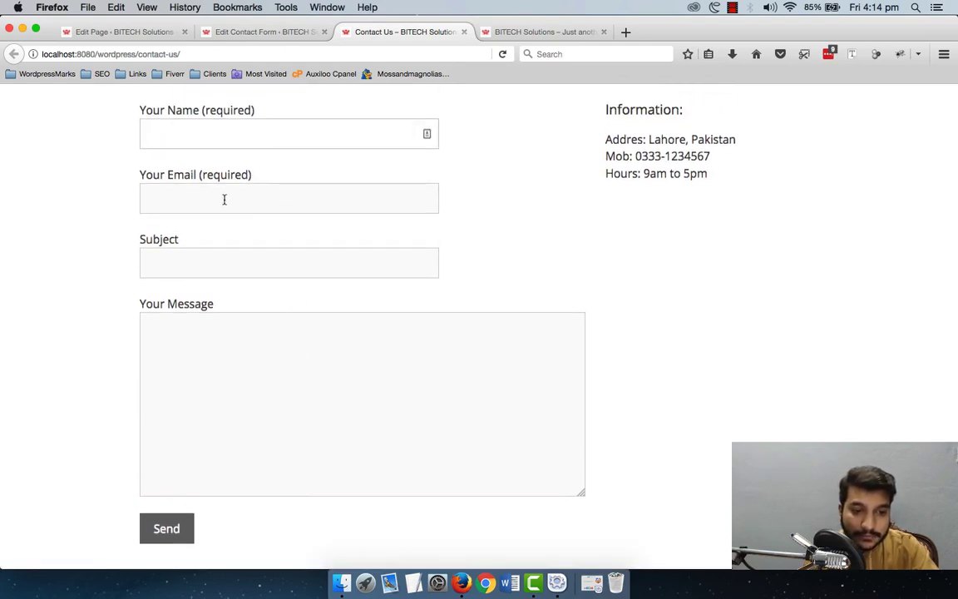
left_click(189, 270)
left_click(194, 141)
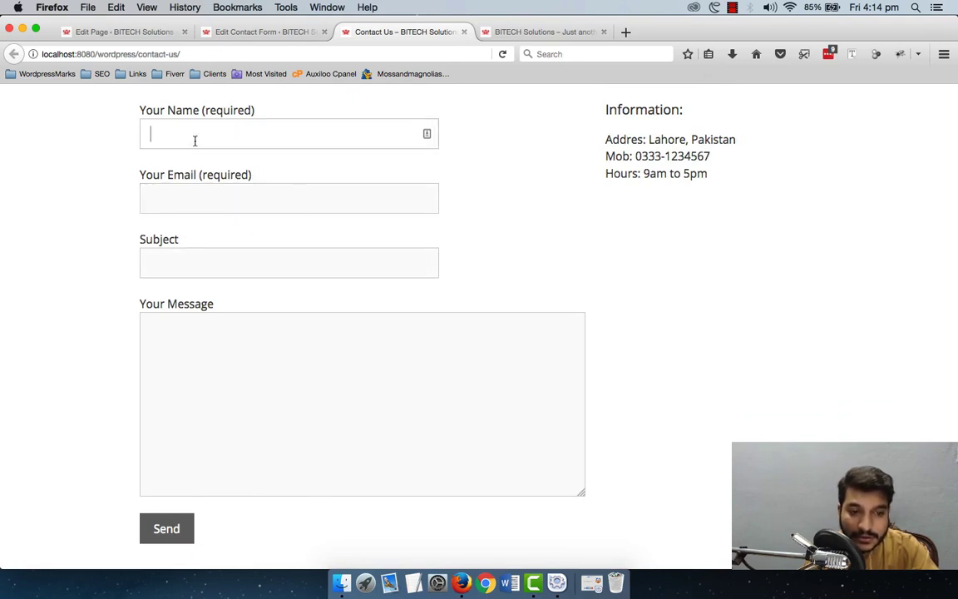
left_click(180, 196)
left_click(188, 354)
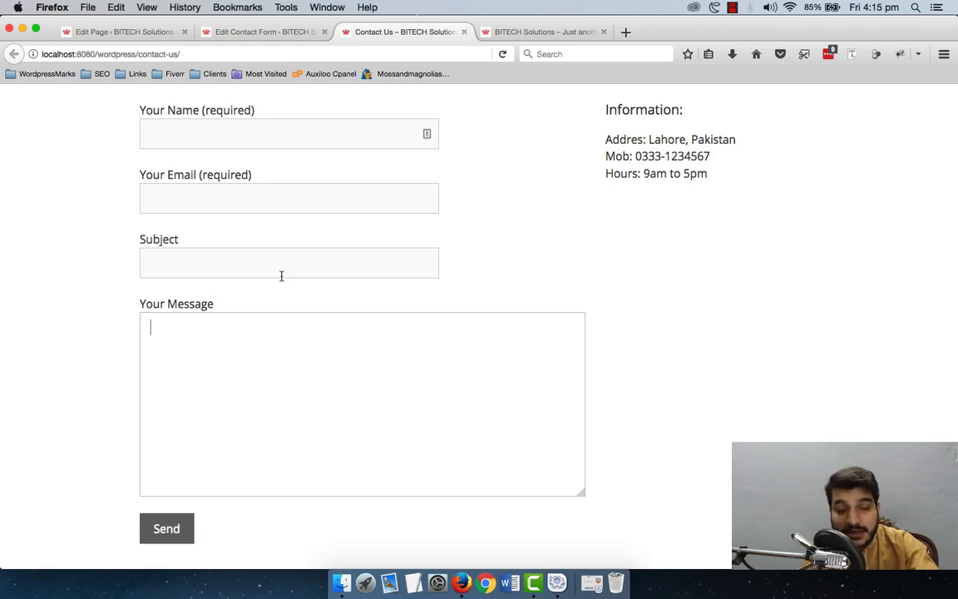
left_click(158, 32)
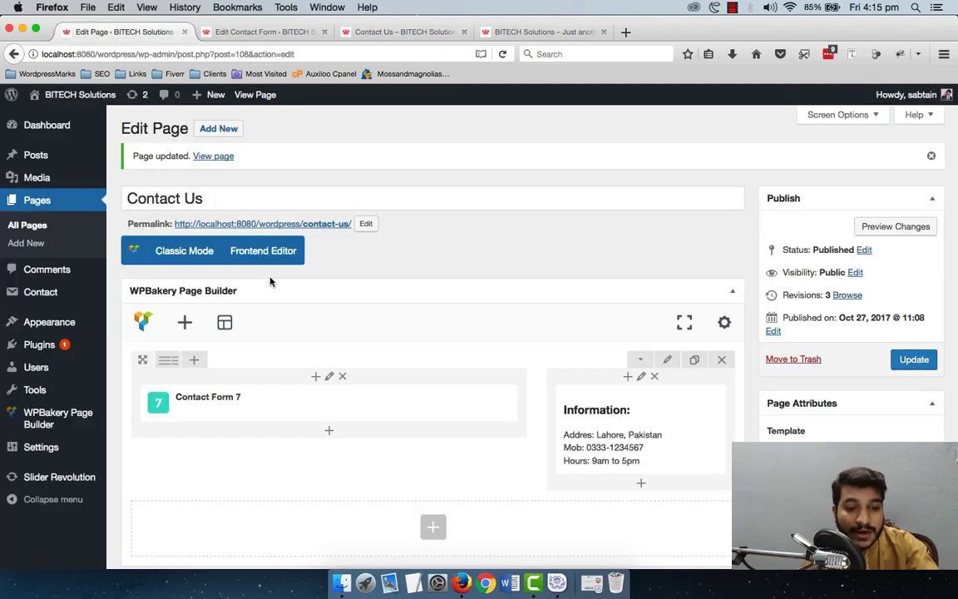
Step: Open the Mail settings of the Contact us Page form
left_click(231, 33)
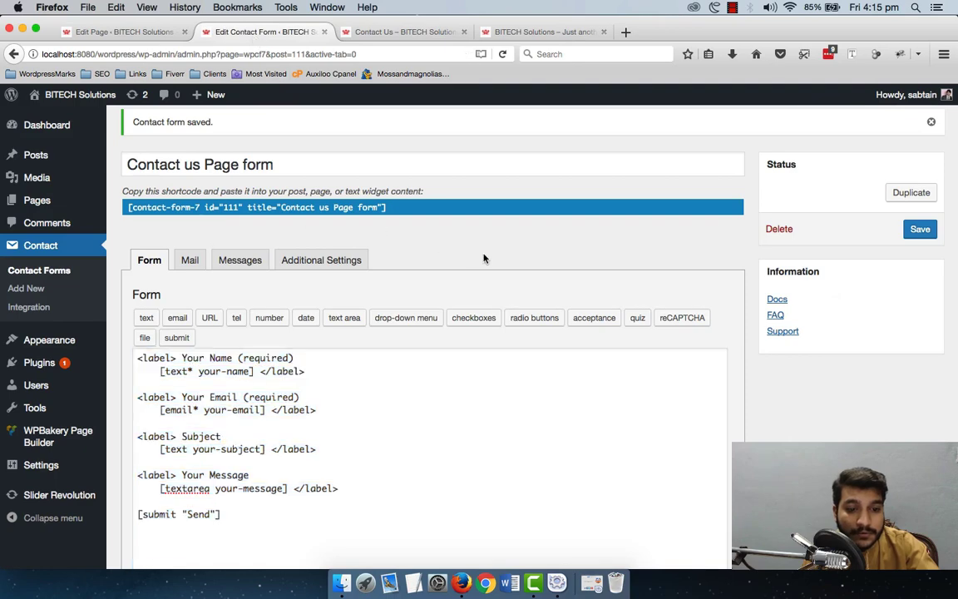
scroll(483, 259, "down", 2)
scroll(483, 258, "up", 3)
scroll(483, 259, "down", 3)
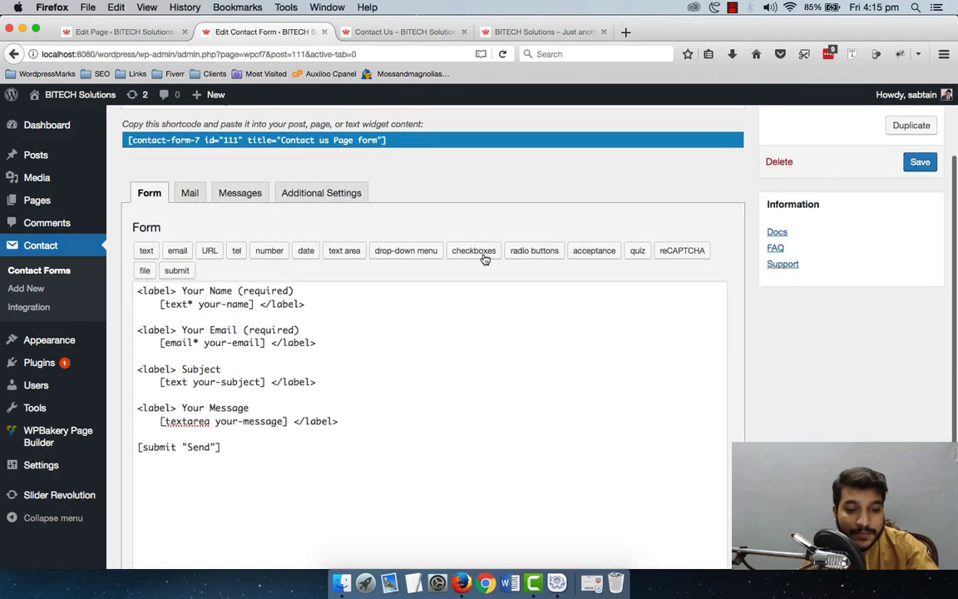
left_click(190, 194)
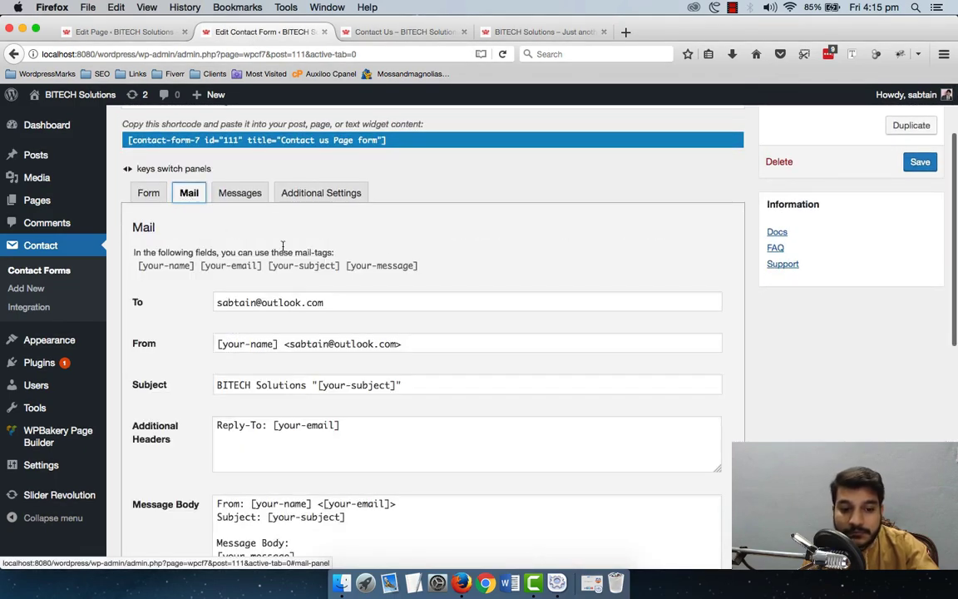
scroll(473, 264, "down", 3)
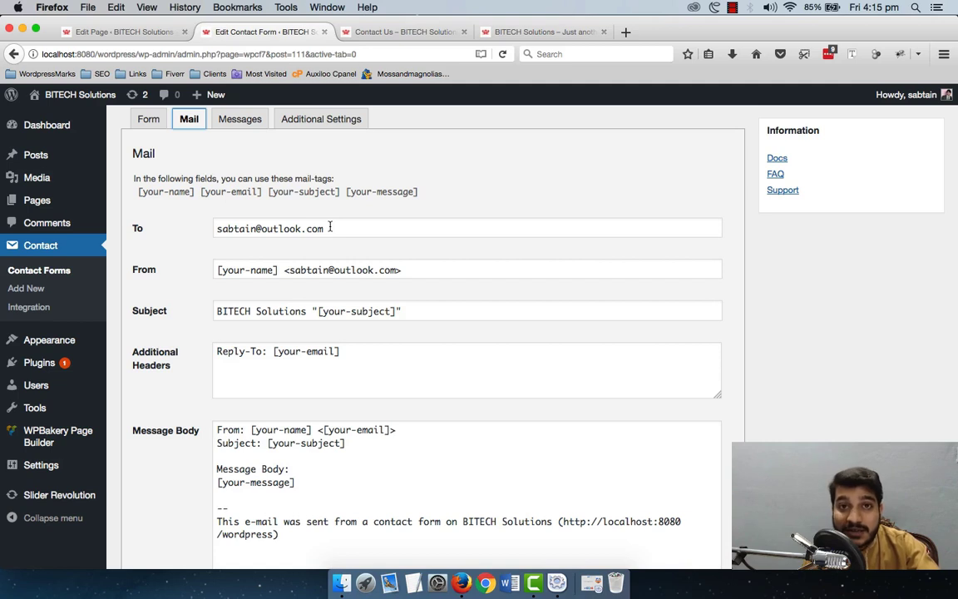
Step: Replace the To recipient with the site owner's e-mail address
left_click(330, 226)
key("super+a")
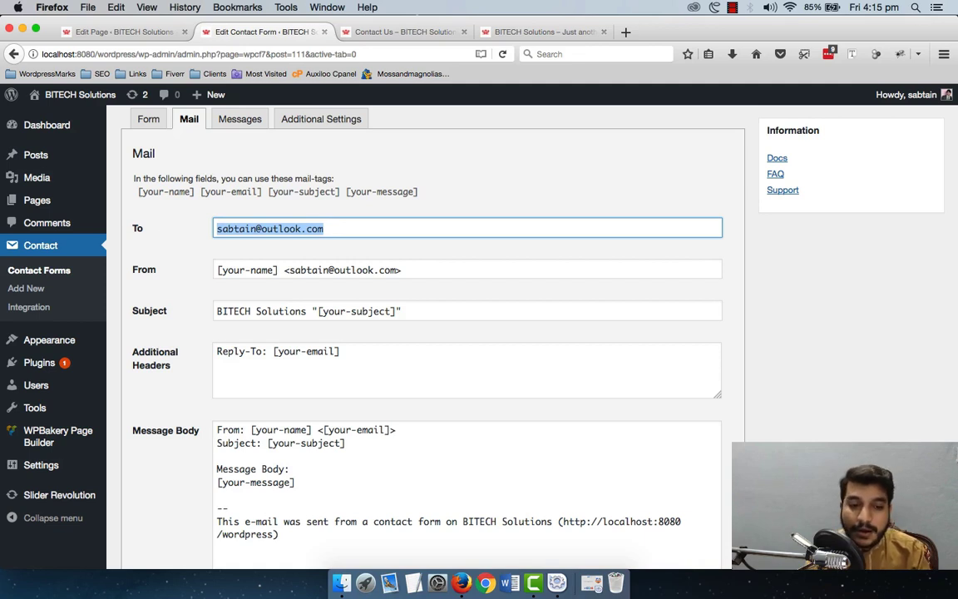
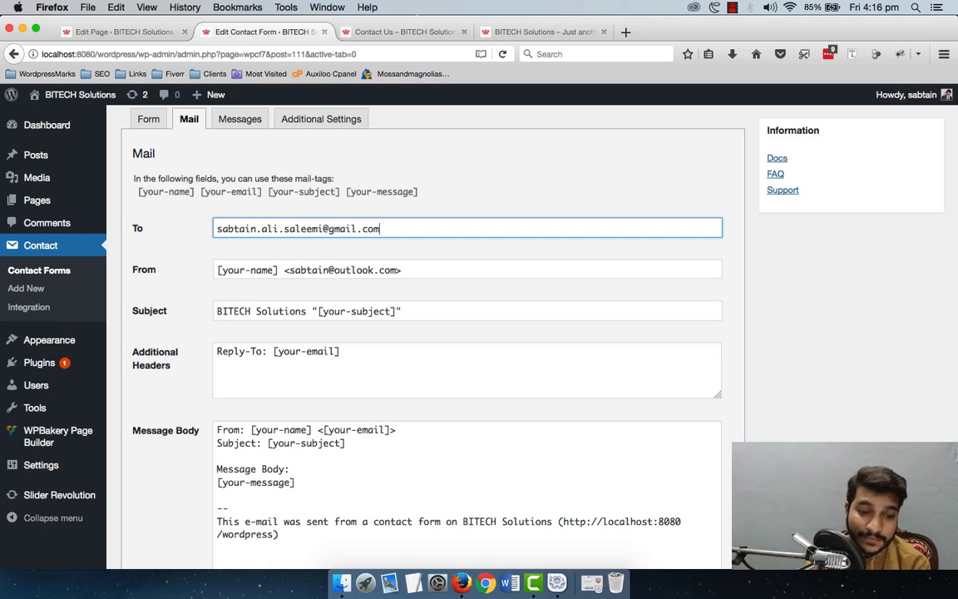
scroll(385, 332, "down", 3)
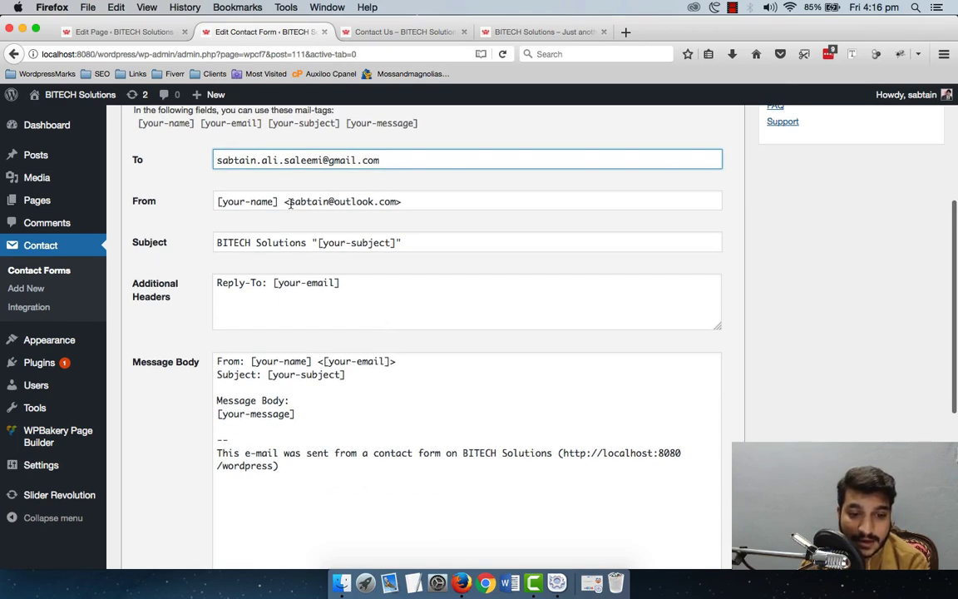
Step: Replace the From sender address with an info@ address on the owner's domain
left_click_drag(290, 202, 217, 202)
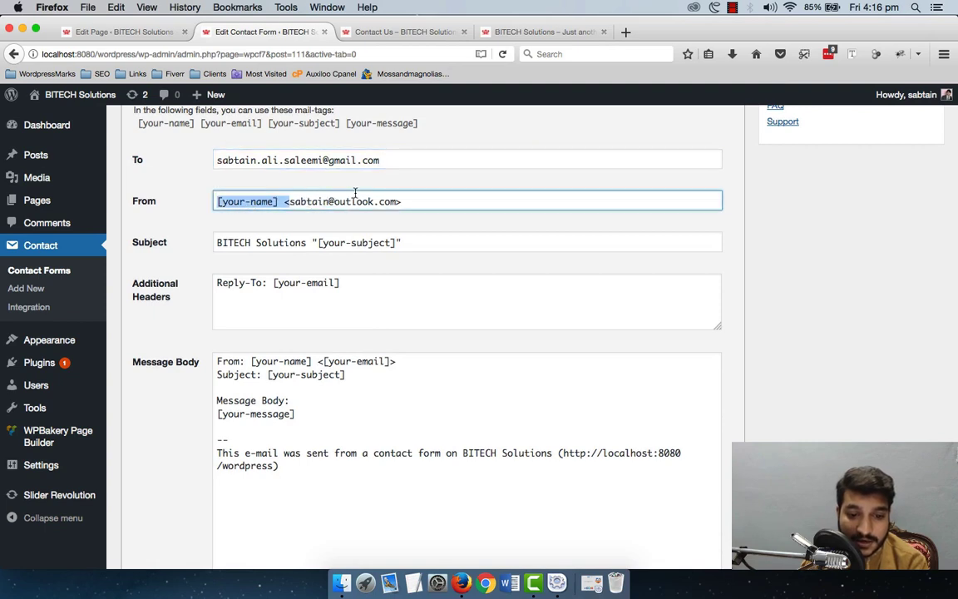
left_click(396, 201, "shift")
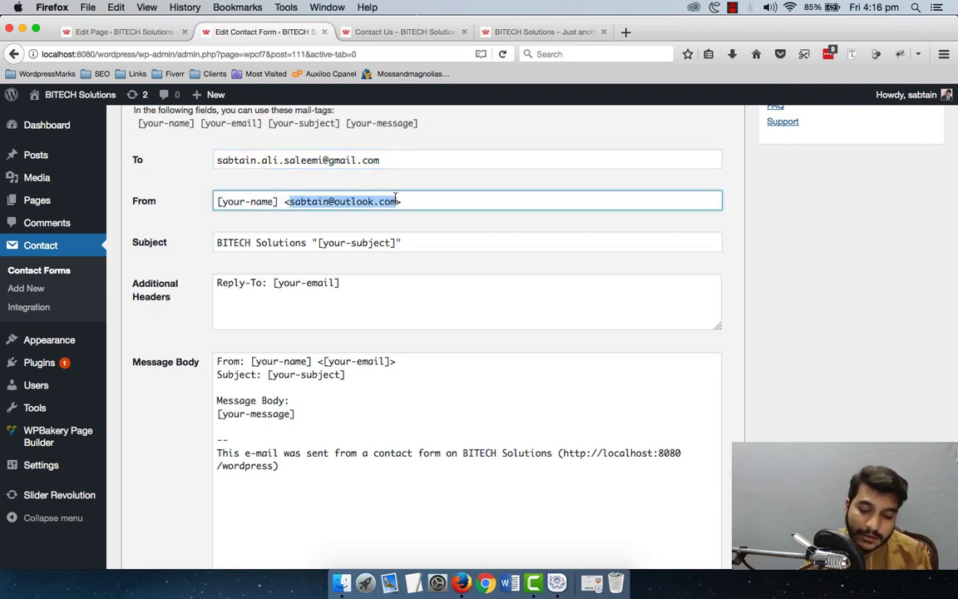
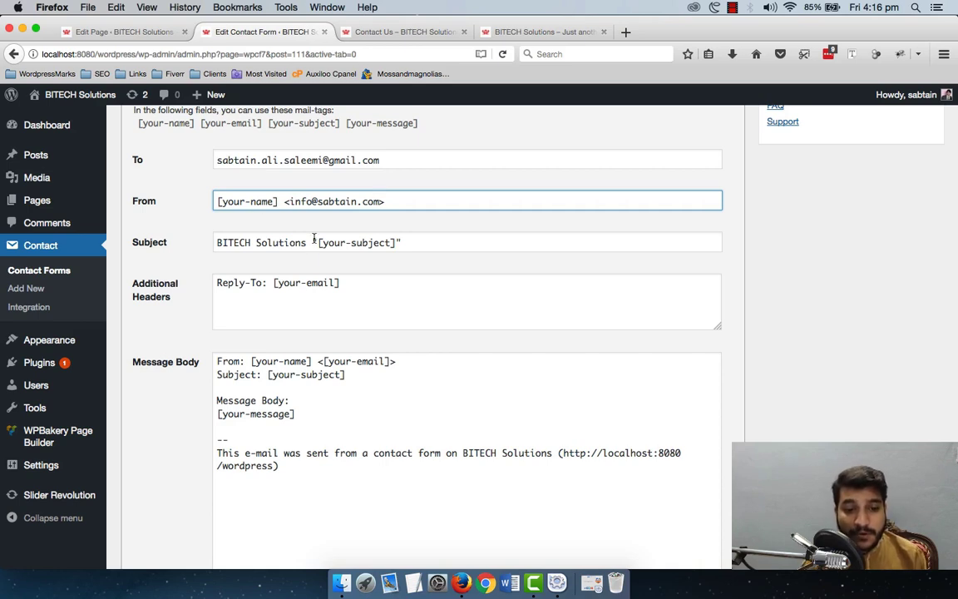
Step: Select the local and domain parts of the new sender address to check them
left_click_drag(289, 201, 314, 201)
left_click(313, 201)
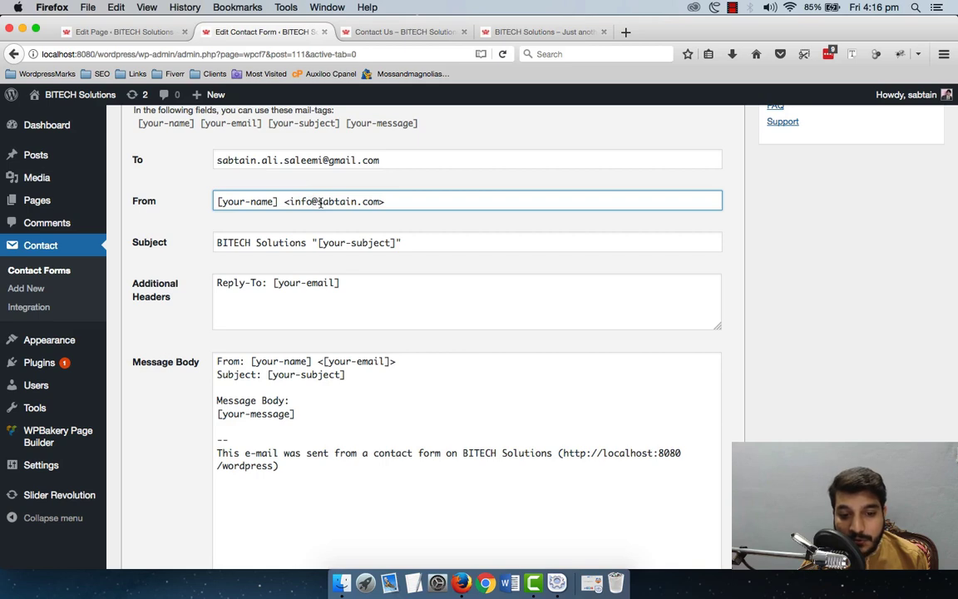
left_click_drag(317, 202, 380, 202)
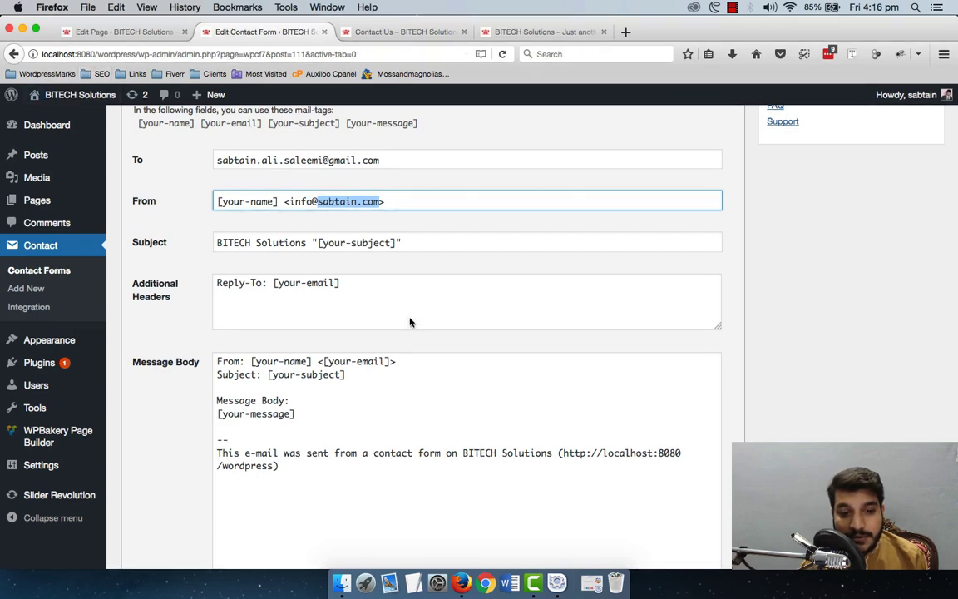
left_click(313, 201)
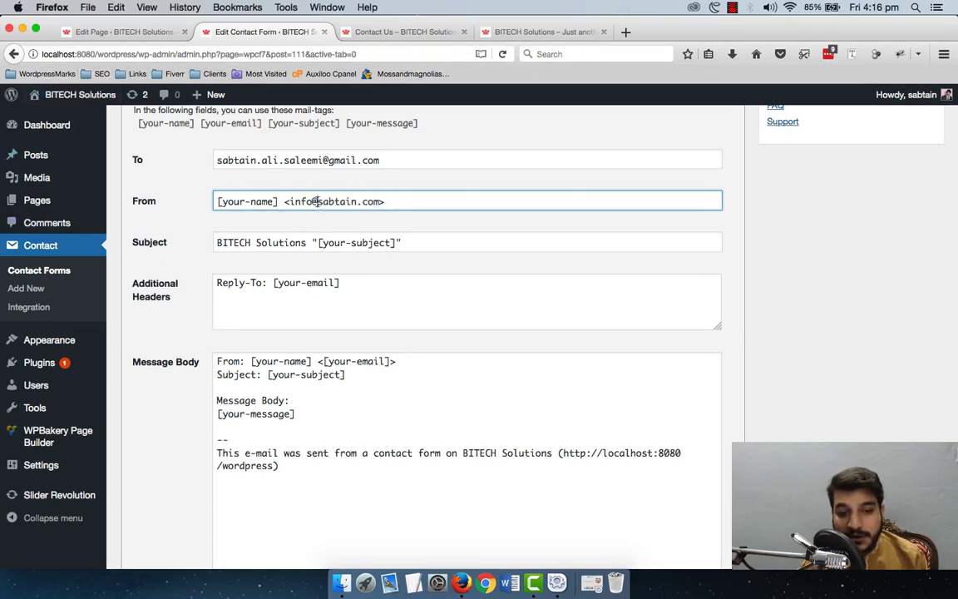
left_click_drag(316, 202, 283, 203)
left_click(413, 200)
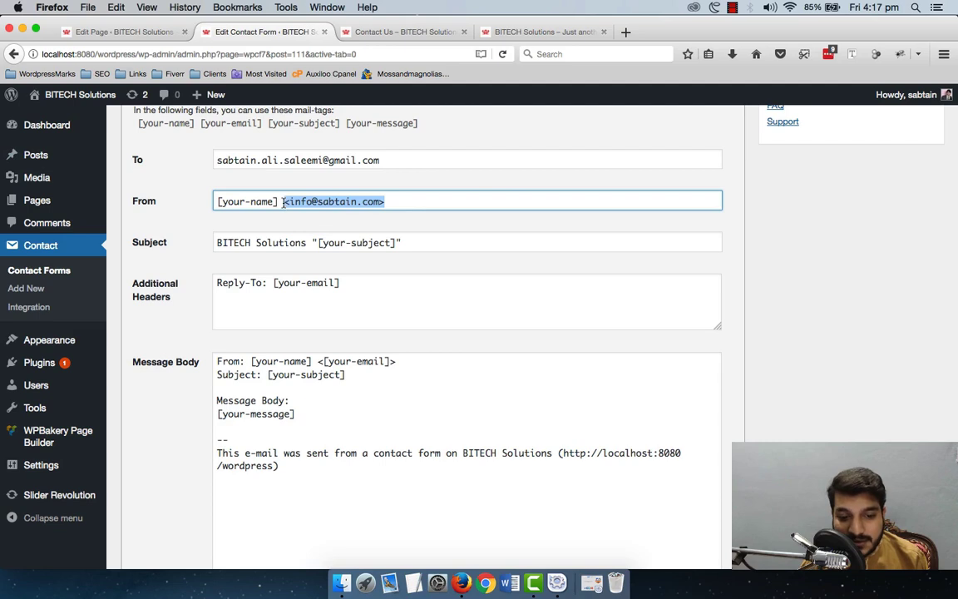
Step: Review the recipient and From addresses, highlighting 'info' and the sender domain
left_click_drag(398, 159, 213, 158)
scroll(250, 208, "up", 1)
left_click(280, 248)
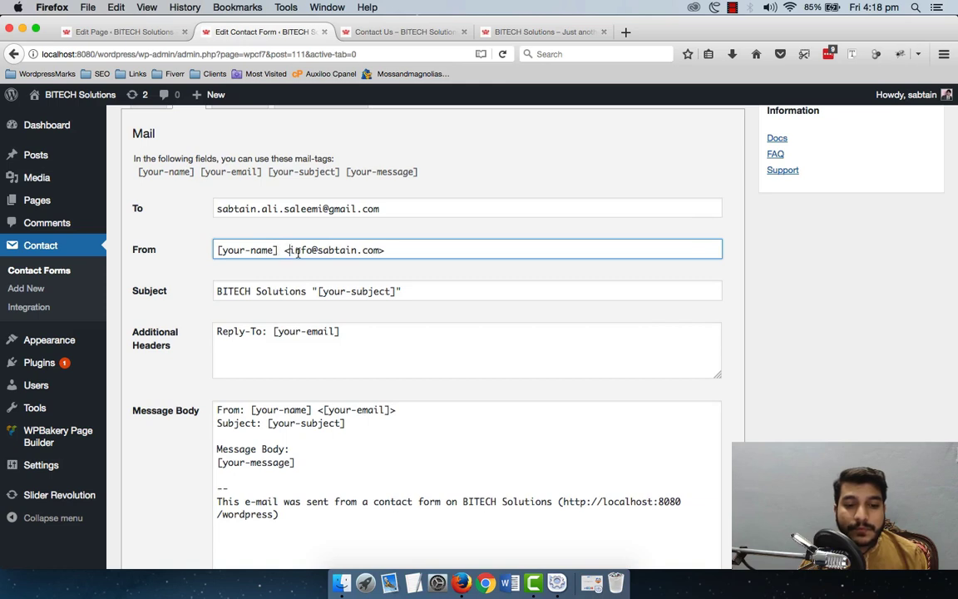
left_click_drag(290, 249, 384, 255)
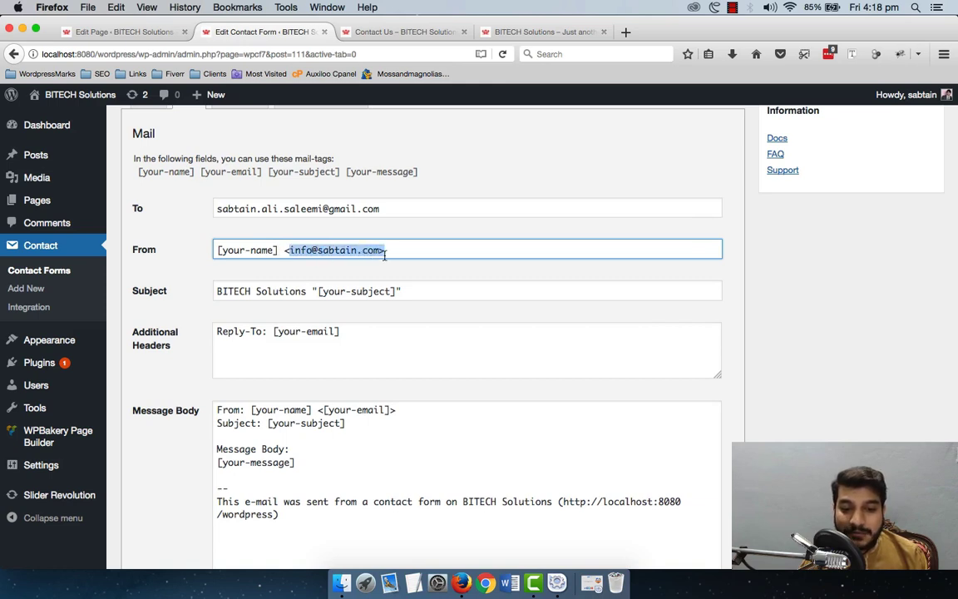
left_click(385, 255)
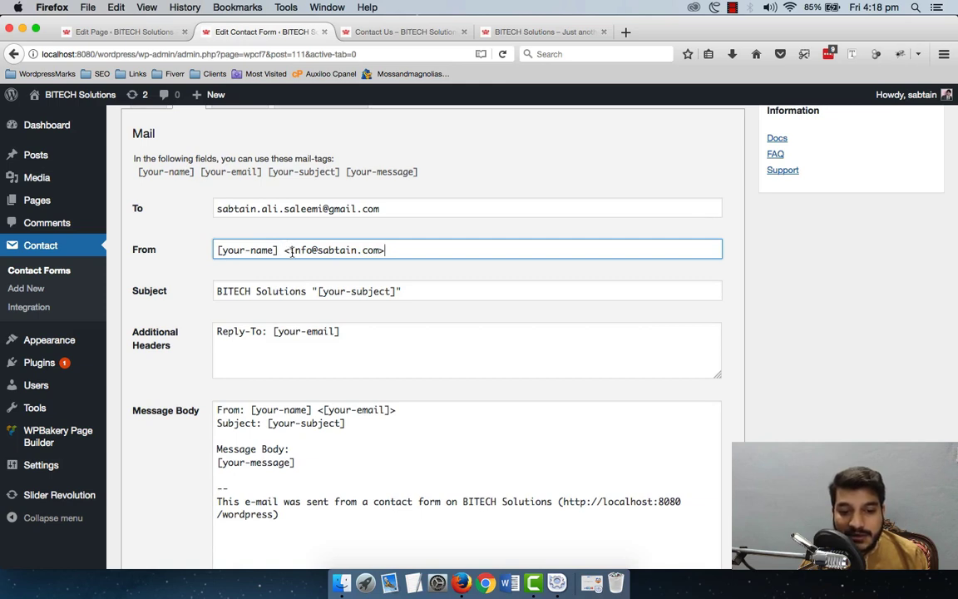
double_click(301, 251)
key("Right")
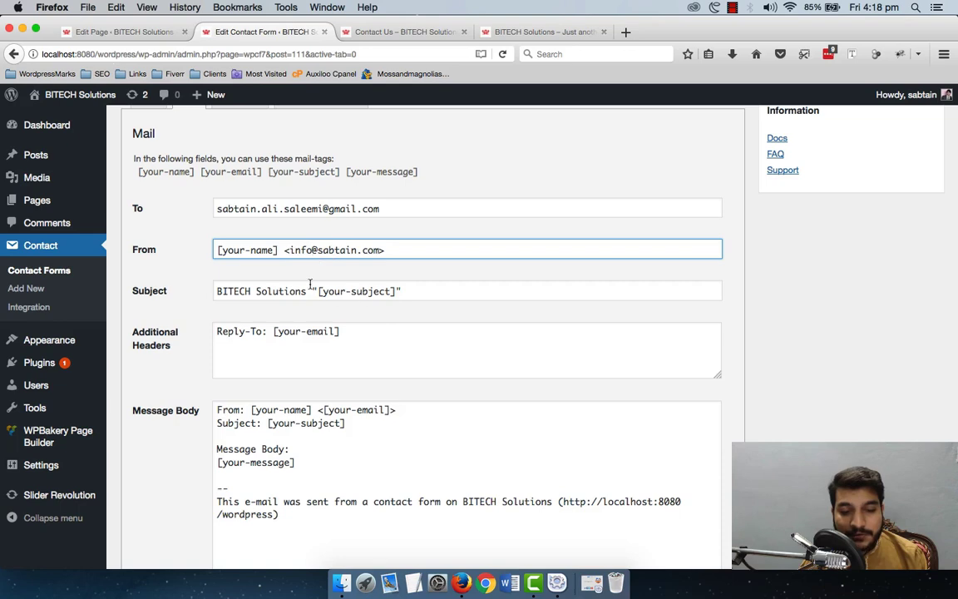
left_click_drag(322, 250, 373, 250)
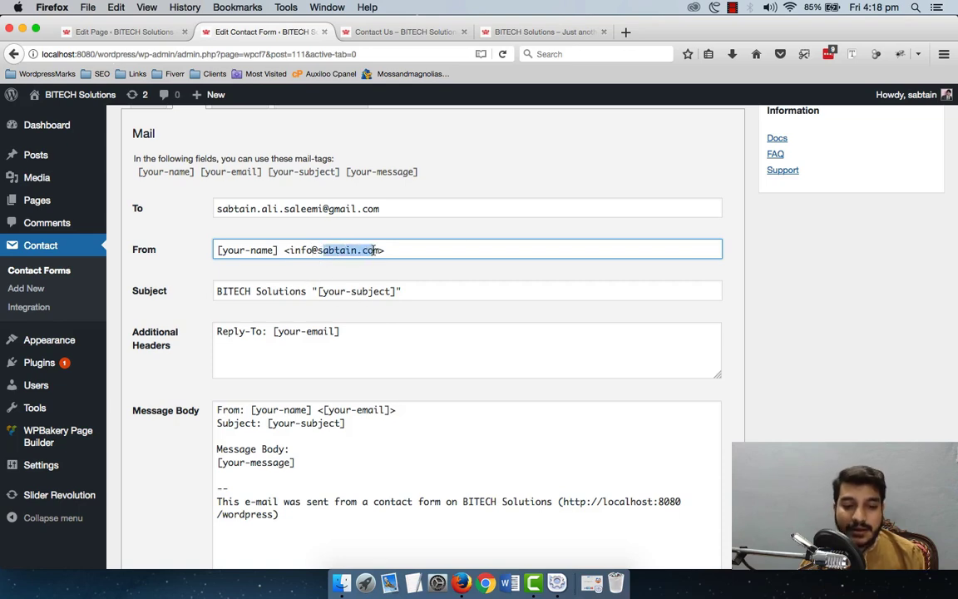
Step: Save the form's mail settings and return to the live Contact Us page
scroll(459, 243, "down", 10)
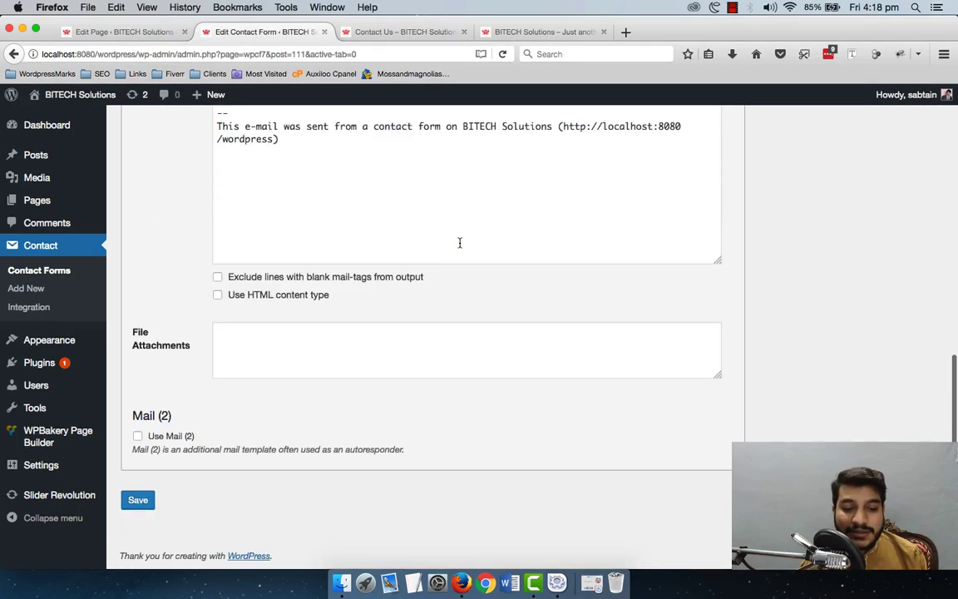
left_click(135, 501)
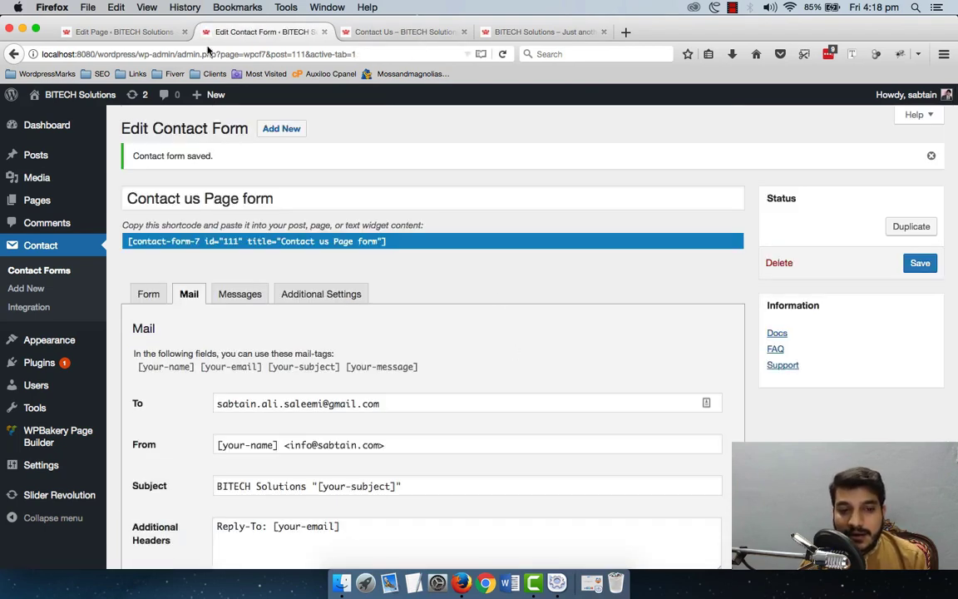
left_click(382, 38)
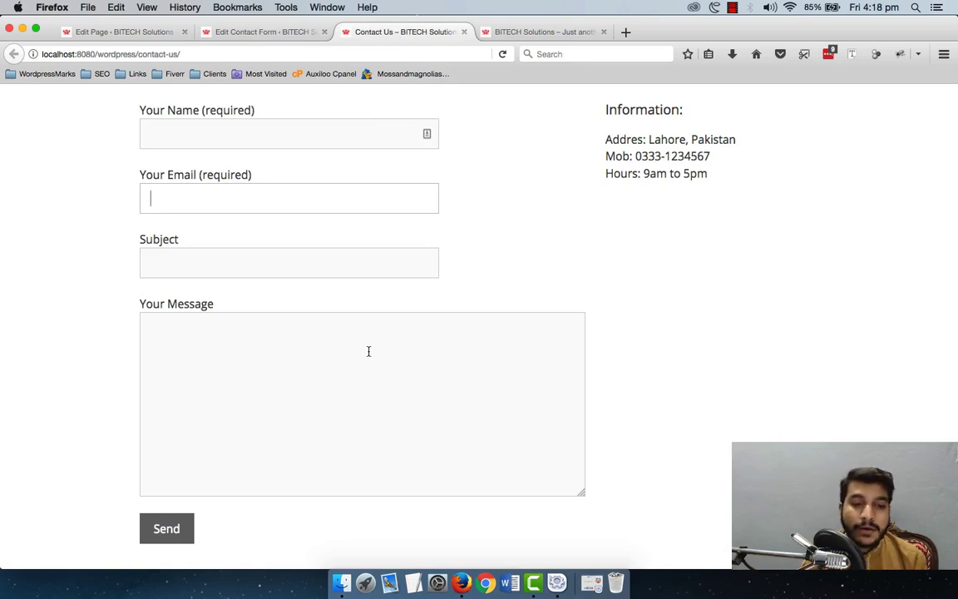
Step: Enter a test name and e-mail address in the live contact form
left_click(338, 124)
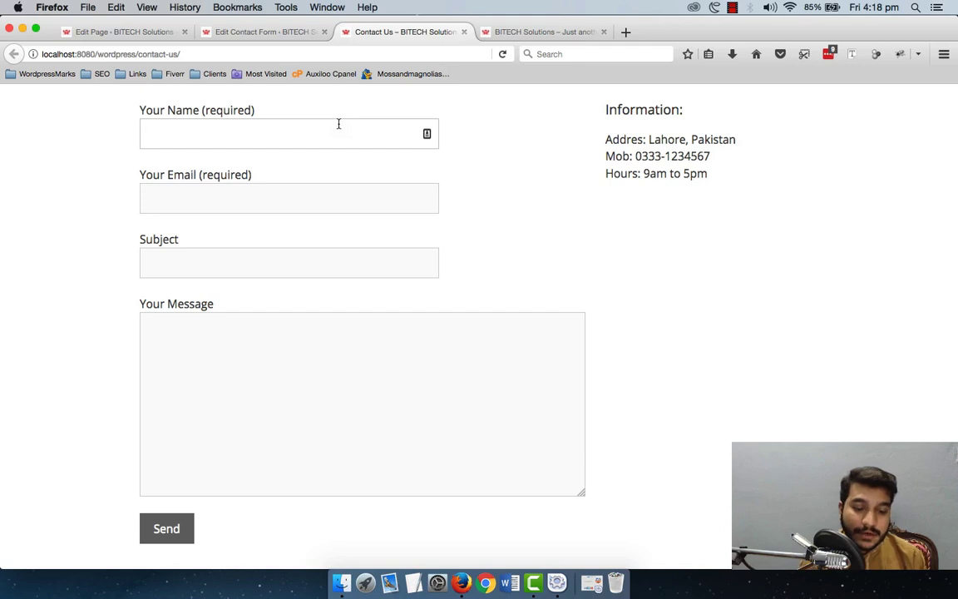
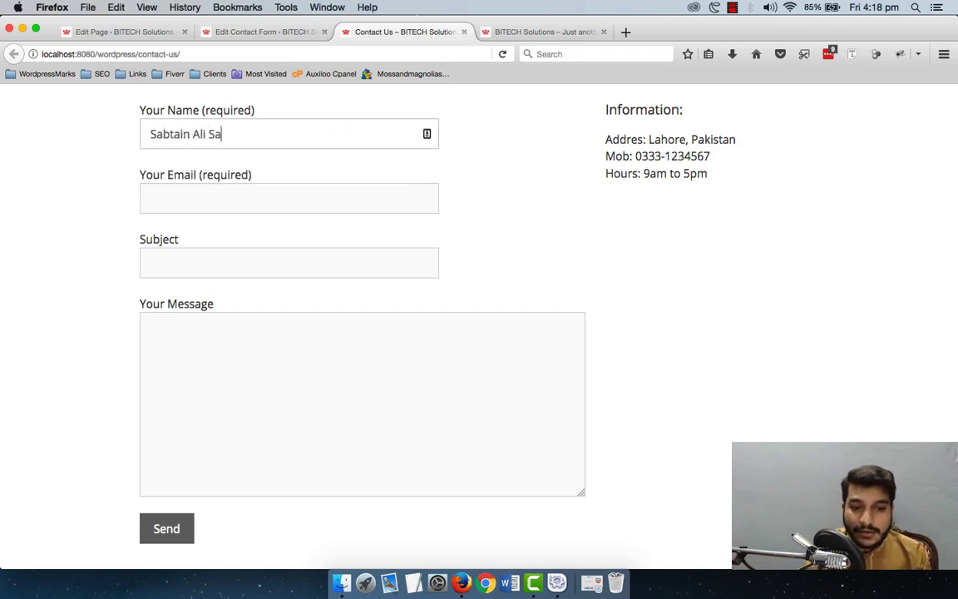
key("Tab")
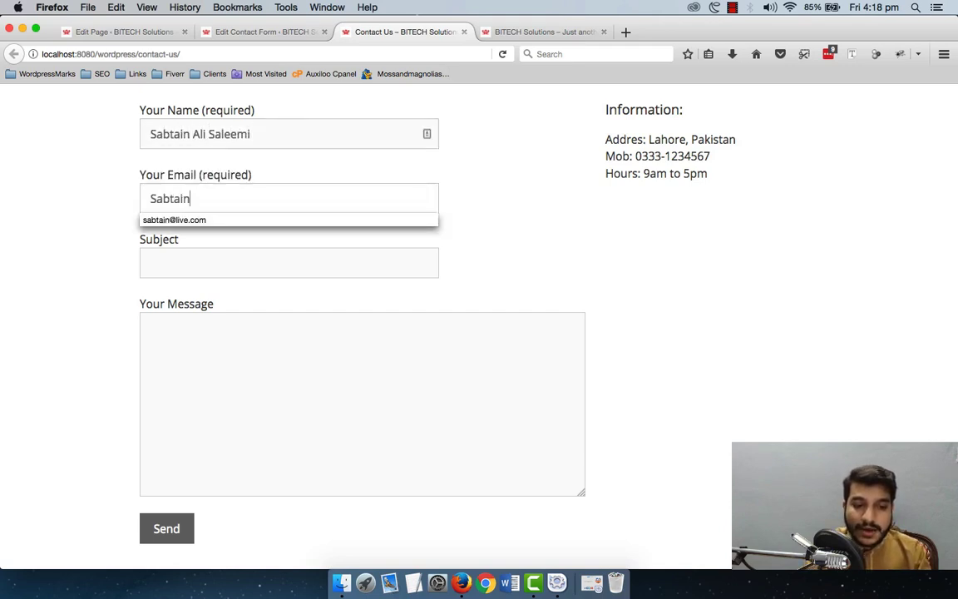
key("Tab")
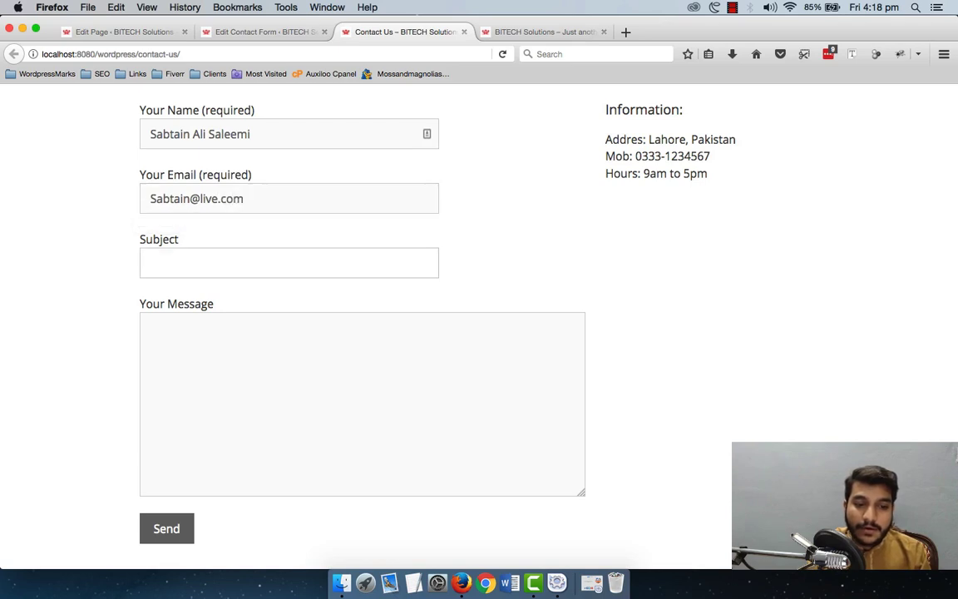
Step: Type 'I have a problem' in Subject, followed by random filler text
type("I a")
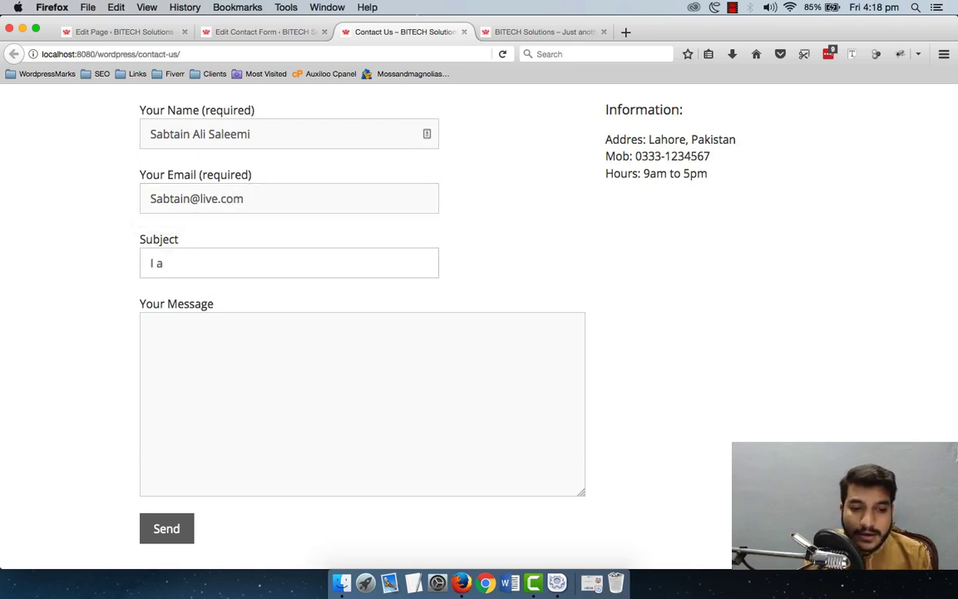
key("BackSpace")
type("a")
key("BackSpace")
type("have")
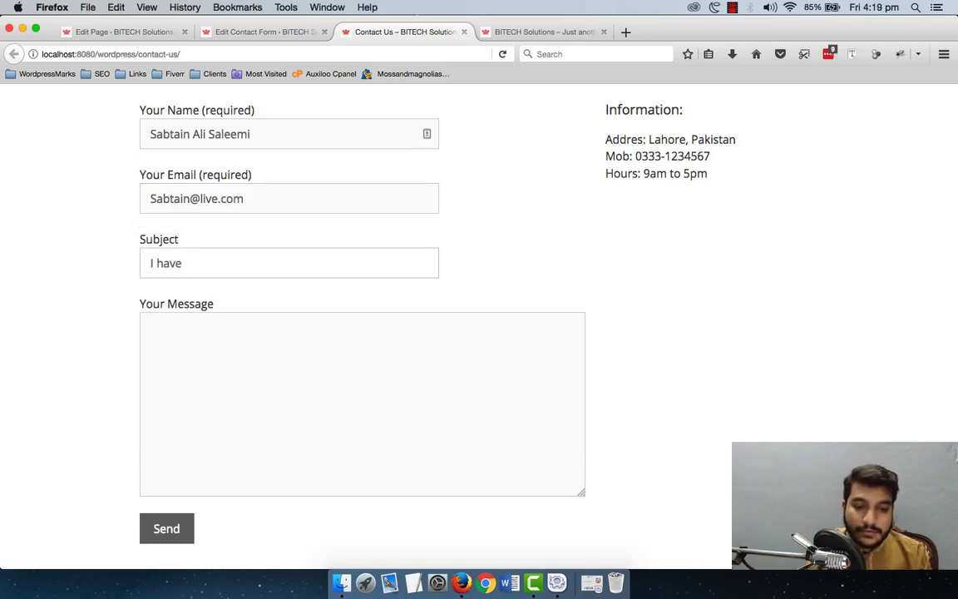
type(" a problem")
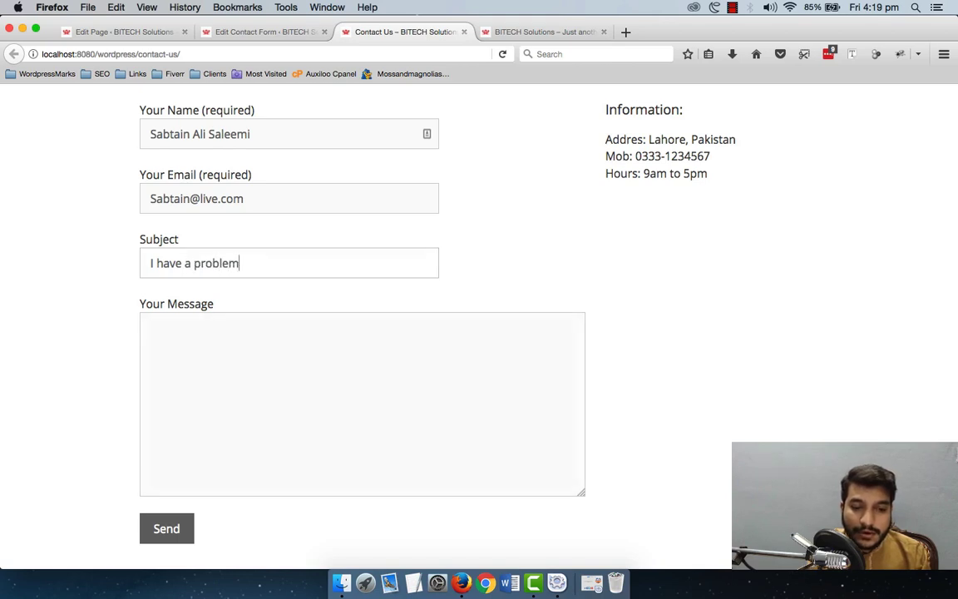
type("jkhdsakjdhlfakjdhlkajdh")
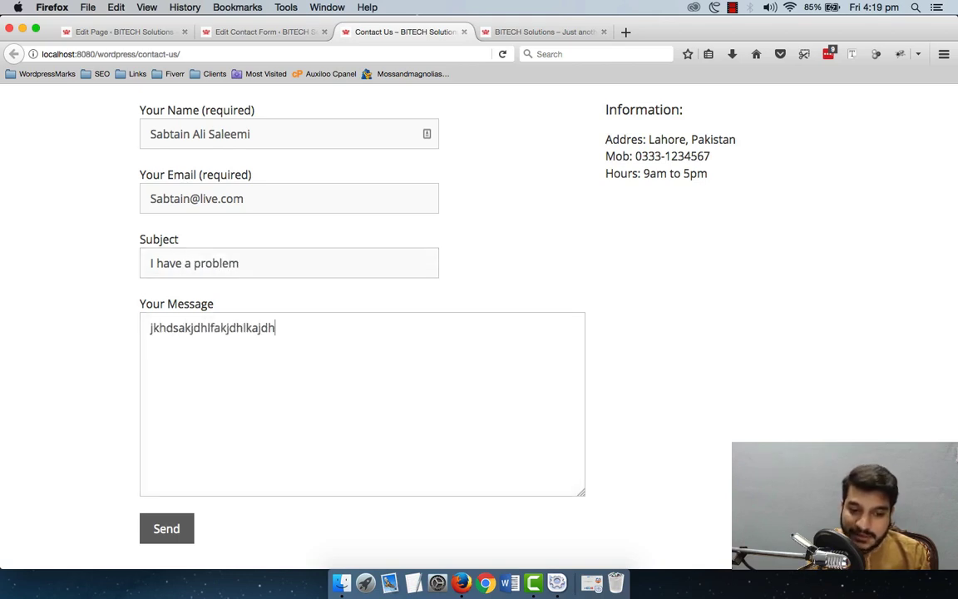
type("fakljdhklfajdhlkafjsdhfaksjdfhakdj")
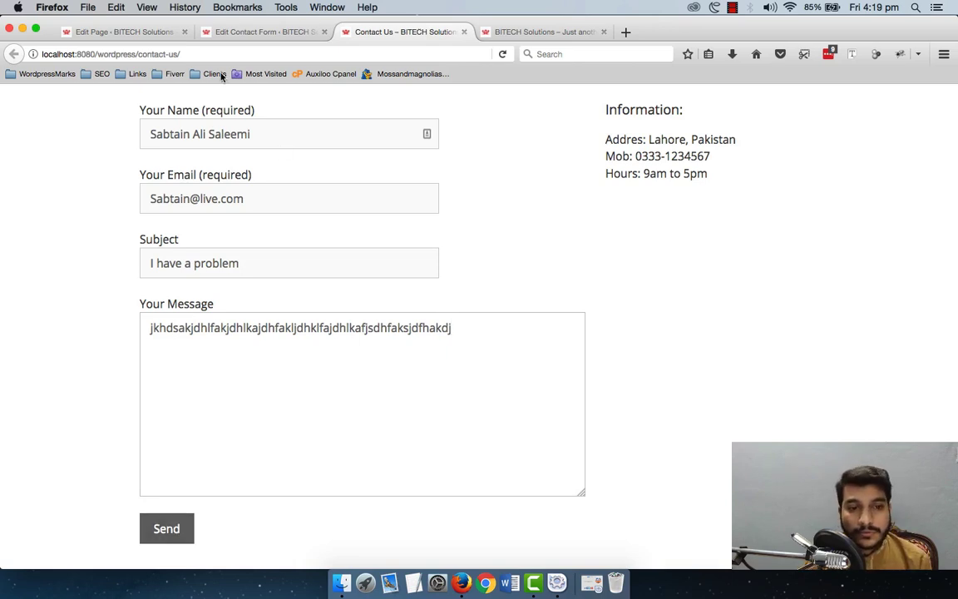
Step: Check the form settings' recipient address, then return to the filled-in Contact Us page
left_click(150, 32)
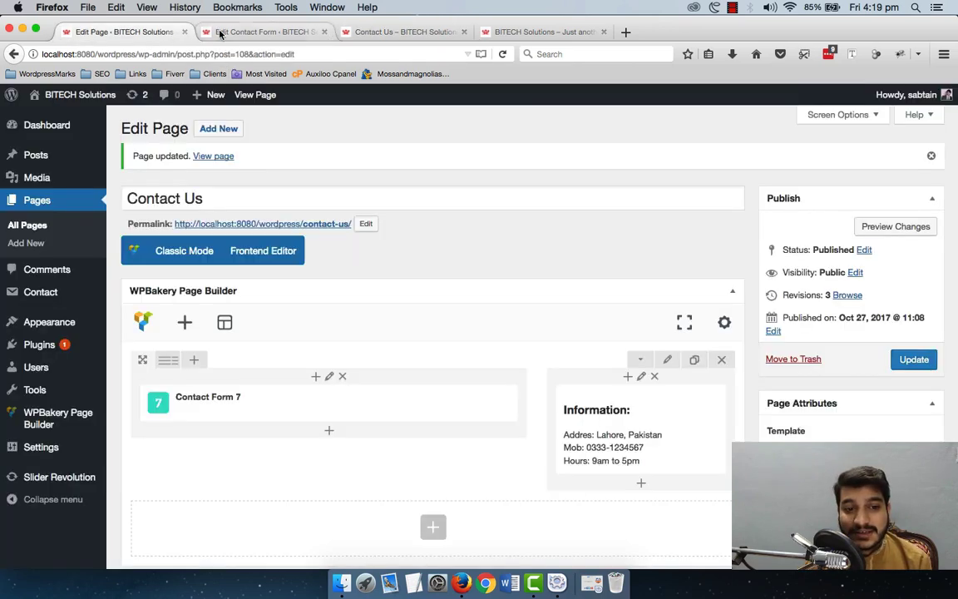
left_click(204, 32)
left_click_drag(380, 403, 193, 399)
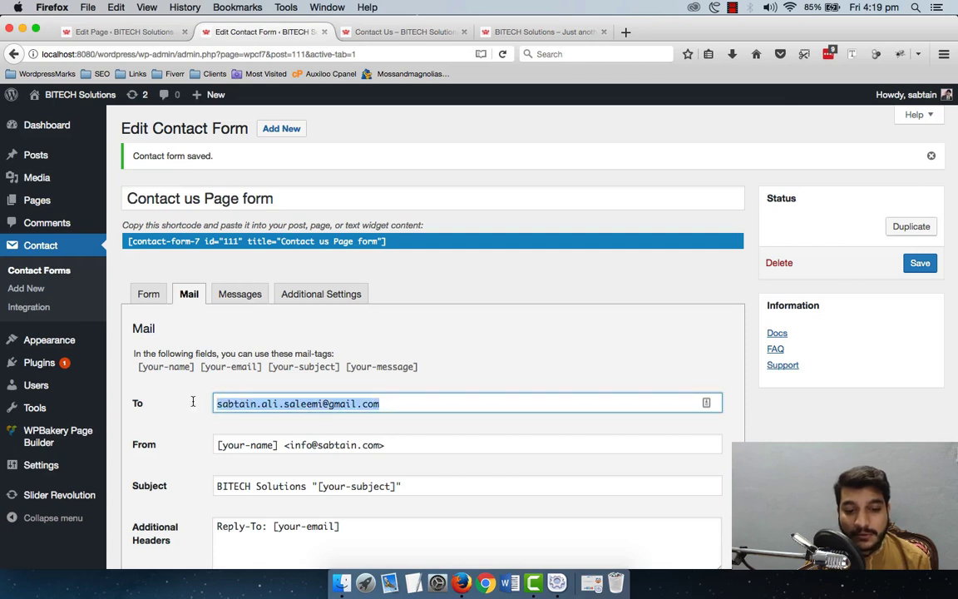
left_click(370, 31)
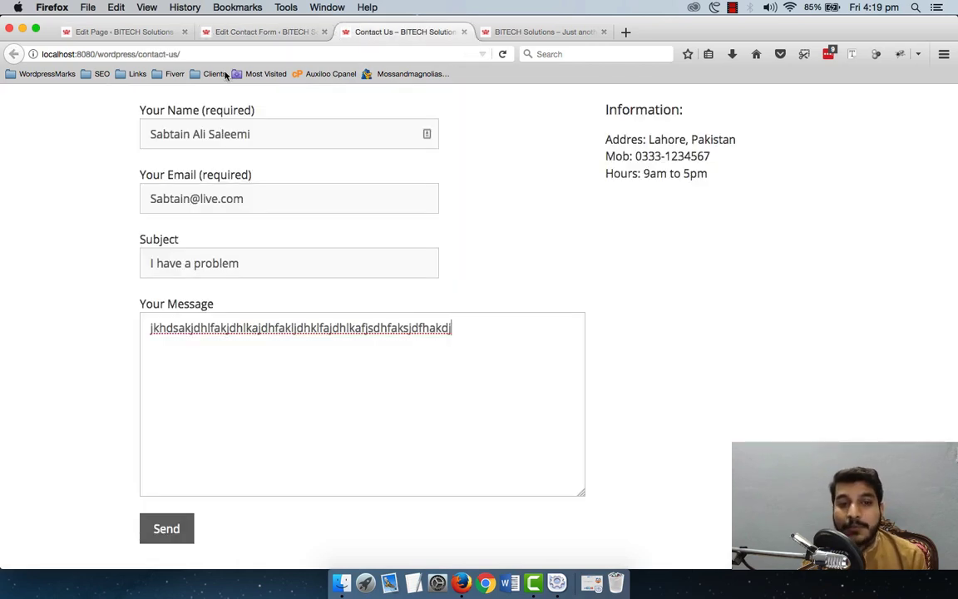